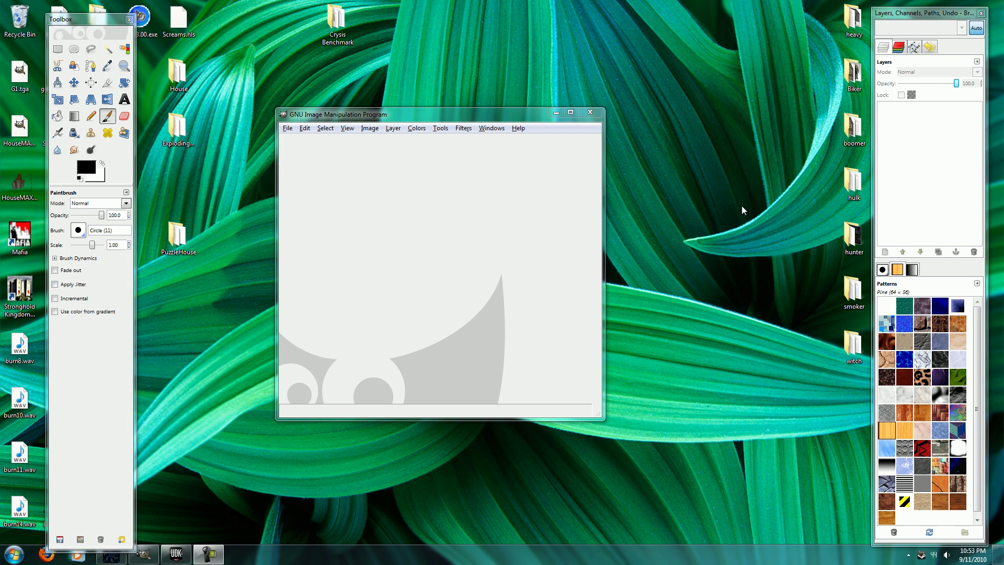
# Create a new 256×256 image
pyautogui.click(288, 129)
pyautogui.click(311, 142)
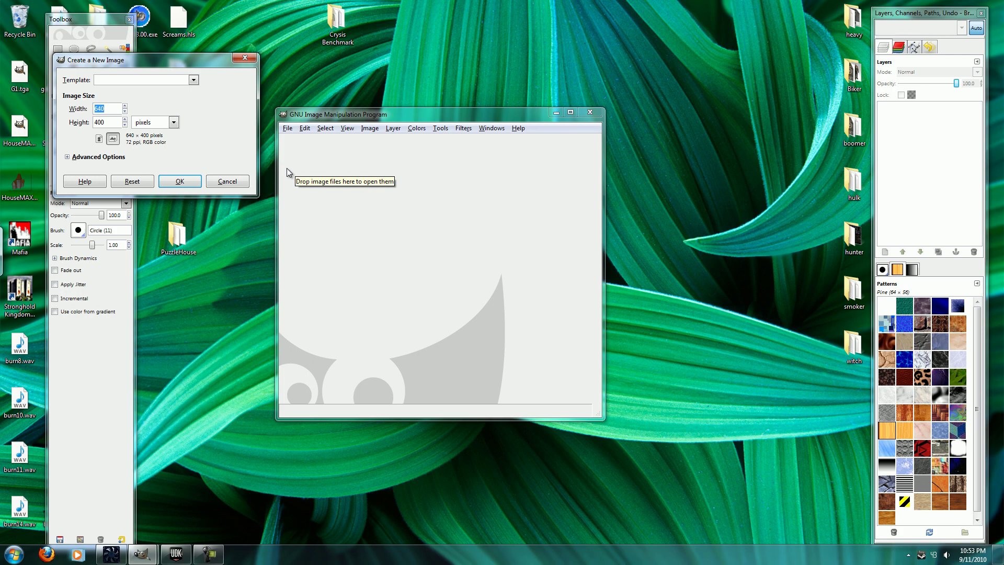
pyautogui.write('2')
pyautogui.press('Tab')
pyautogui.write('256')
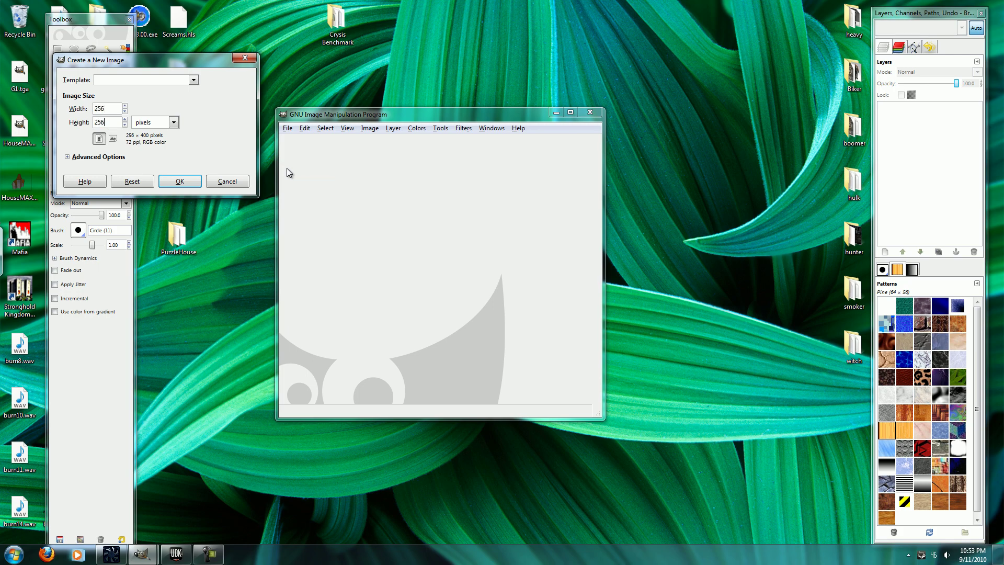
pyautogui.press('Return')
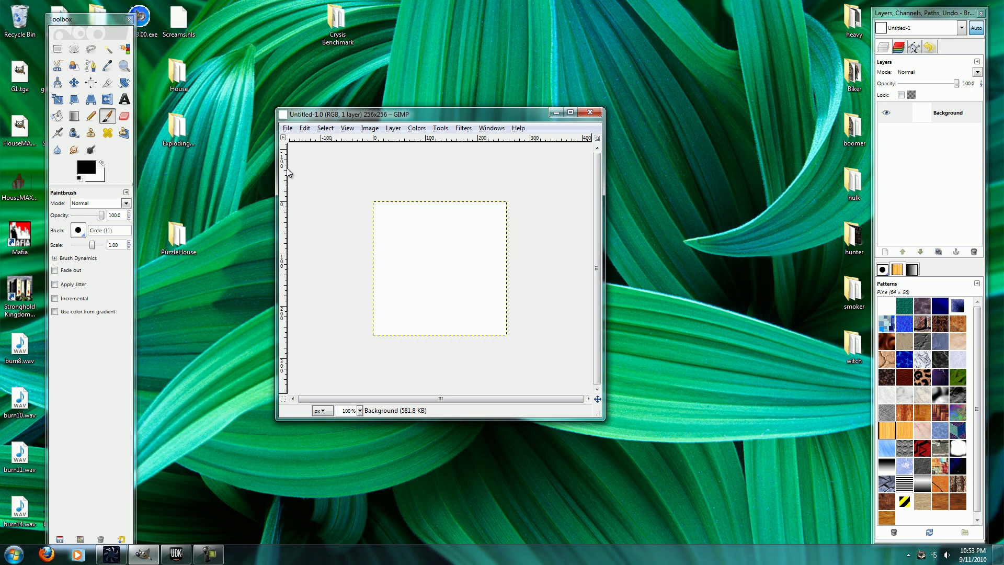
# Zoom the canvas to 200%, add a transparent layer, and select the Pencil tool
pyautogui.click(359, 410)
pyautogui.click(349, 459)
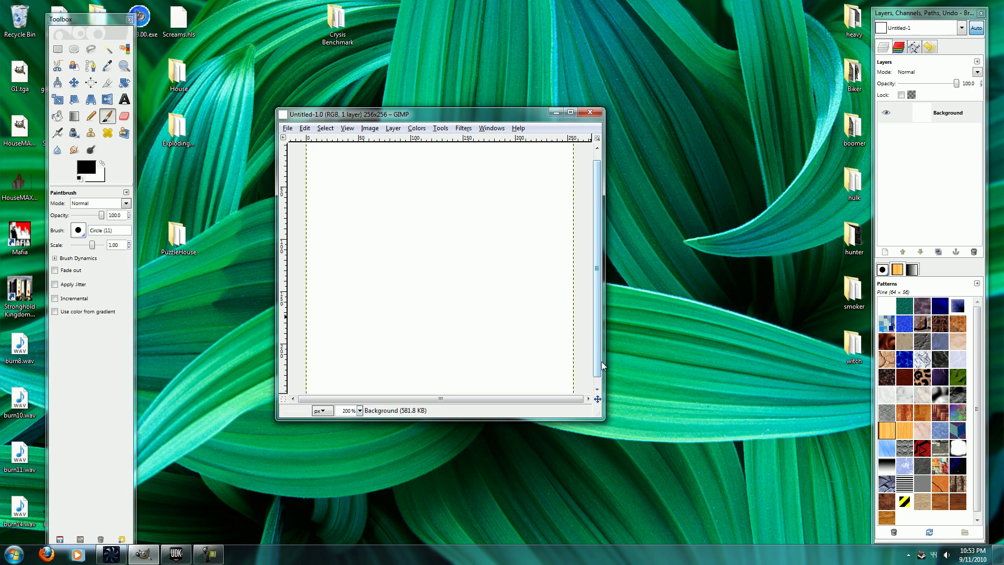
pyautogui.moveTo(595, 427); pyautogui.dragTo(595, 472)
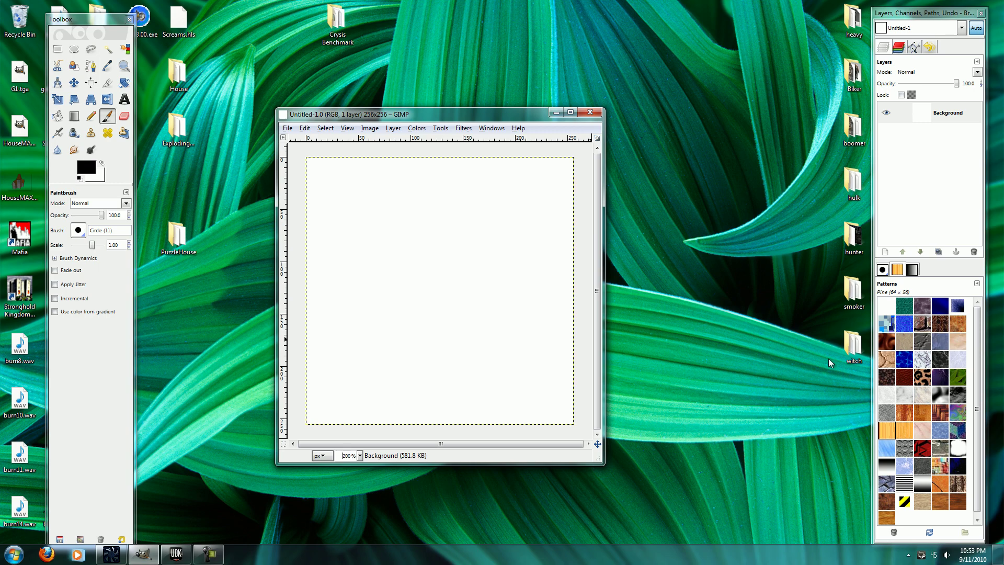
pyautogui.rightClick(926, 126)
pyautogui.click(899, 140)
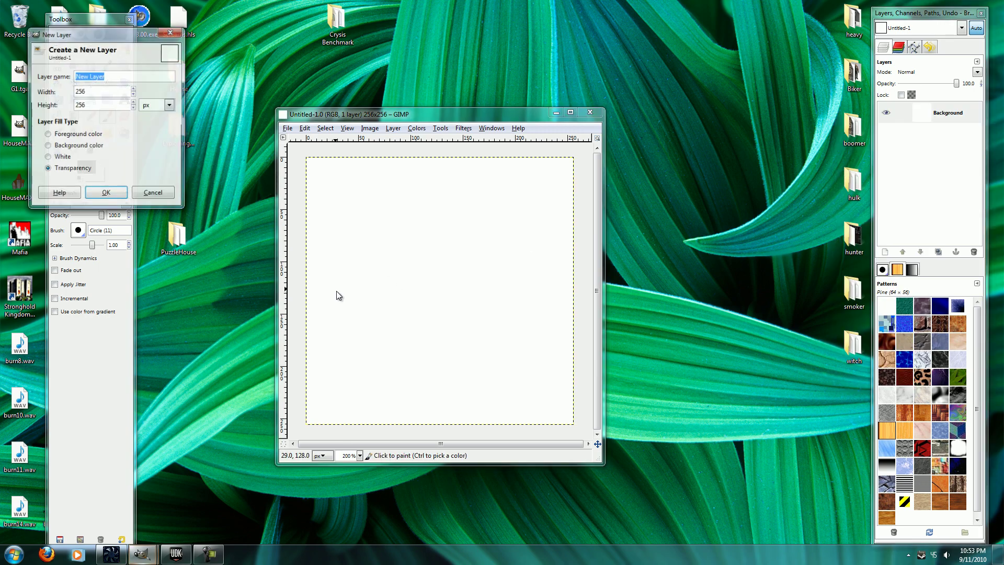
pyautogui.click(107, 194)
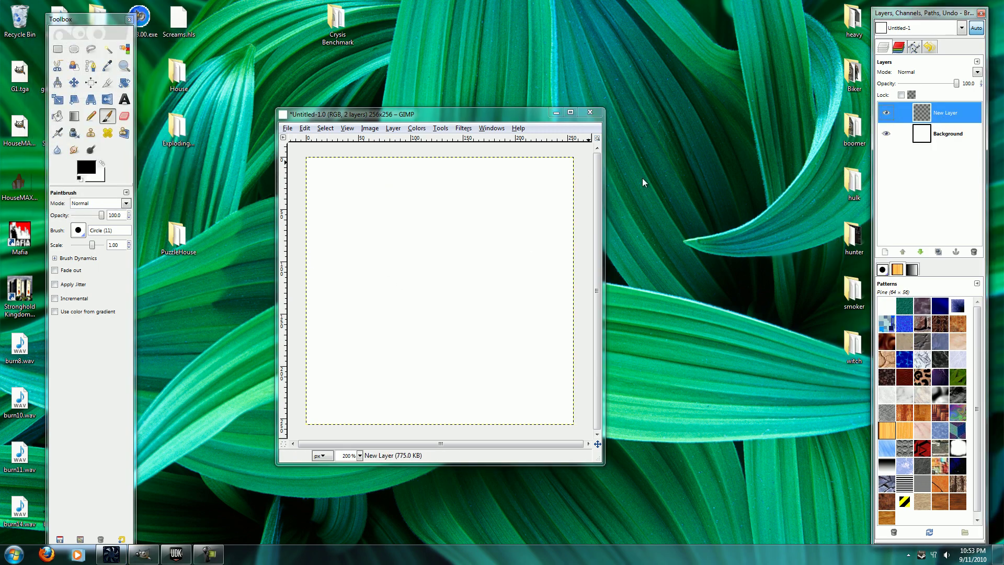
pyautogui.click(90, 116)
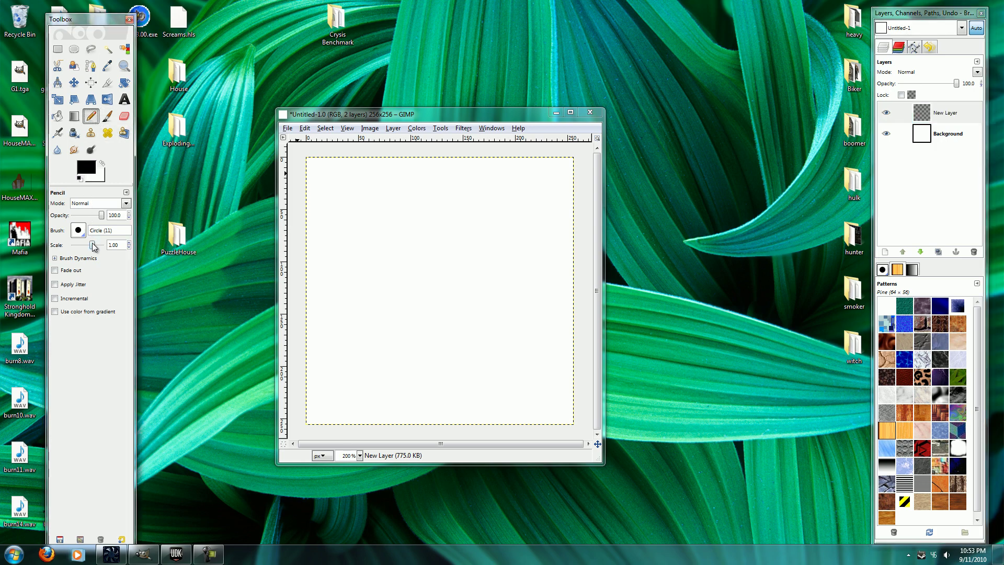
# With pencil scale 0.01, draw vertical and horizontal lines through the canvas centre
pyautogui.moveTo(94, 247); pyautogui.dragTo(71, 247)
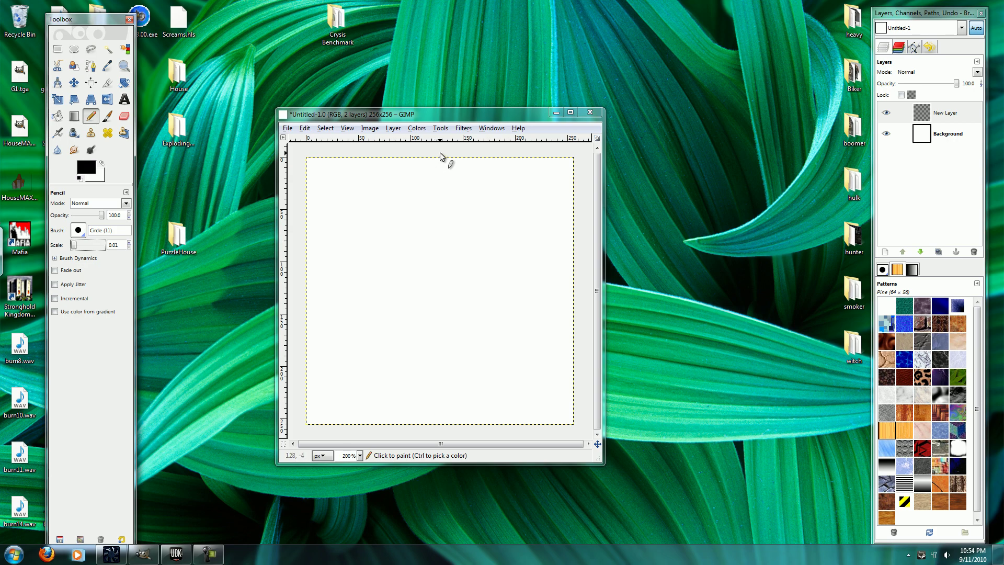
pyautogui.moveTo(440, 152); pyautogui.dragTo(441, 427)
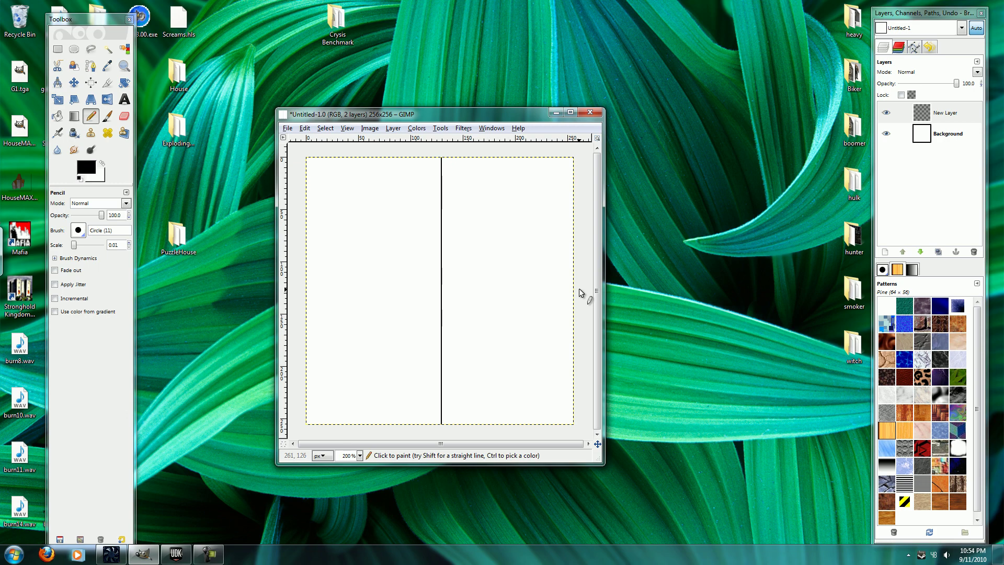
pyautogui.click(579, 289)
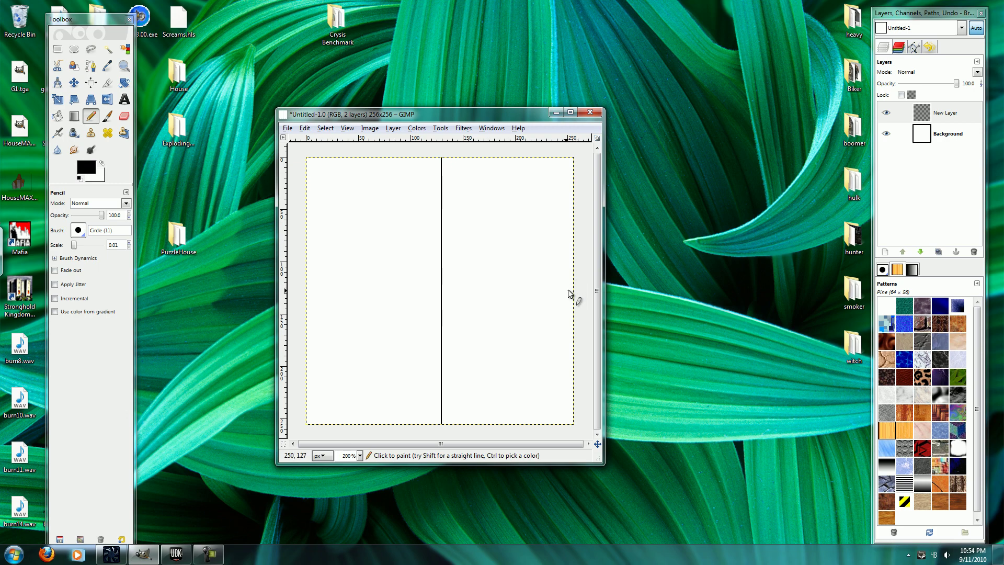
pyautogui.keyDown('shift'); pyautogui.click(299, 289); pyautogui.keyUp('shift')
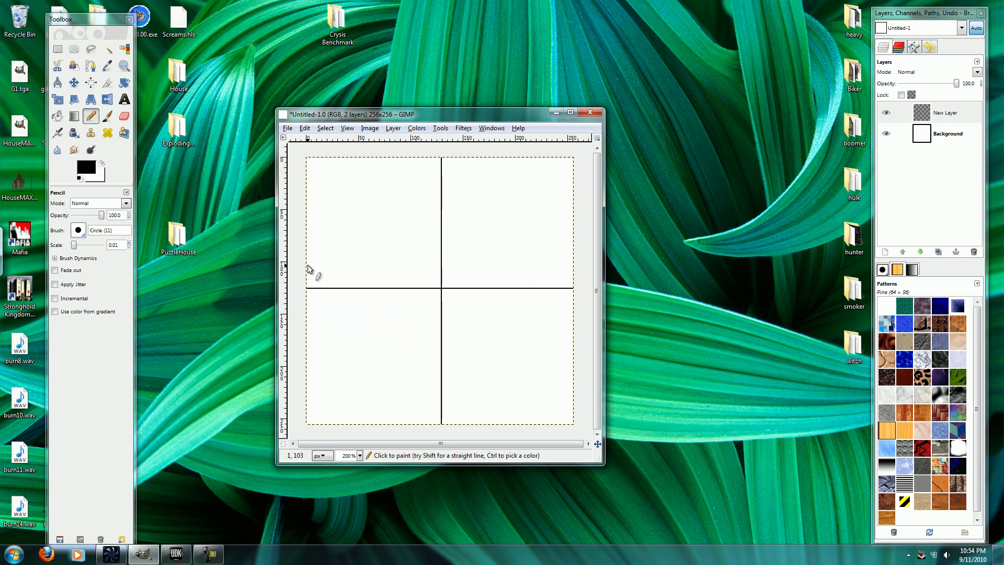
# Add another new layer on top and check the layers' transparency by toggling visibility
pyautogui.rightClick(951, 111)
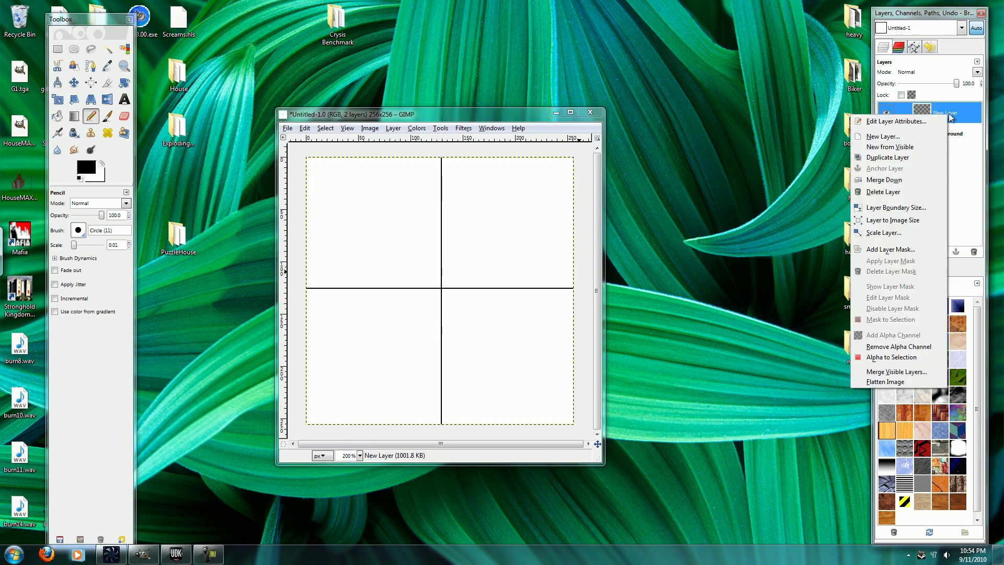
pyautogui.click(889, 139)
pyautogui.press('Return')
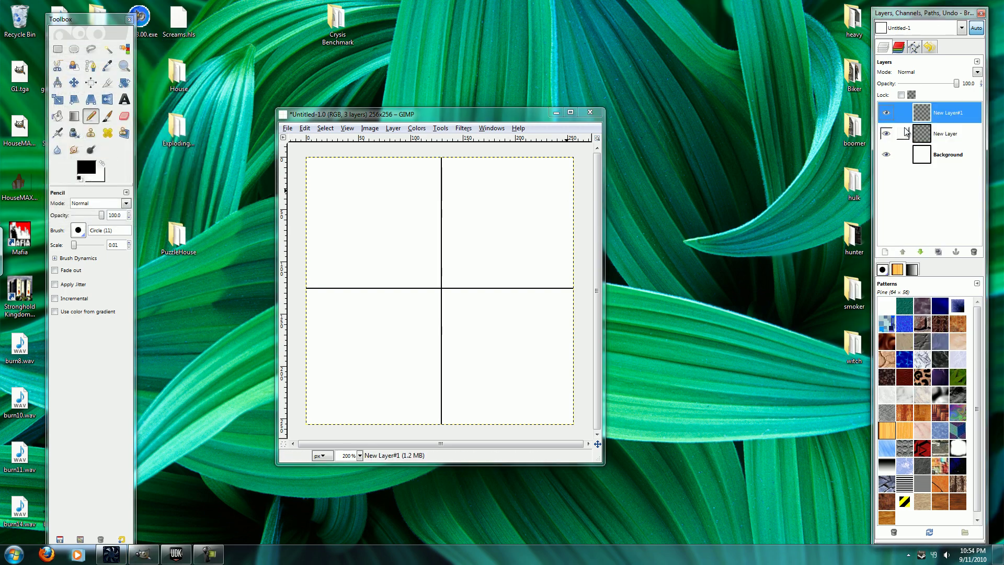
pyautogui.click(886, 134)
pyautogui.click(887, 134)
pyautogui.click(886, 154)
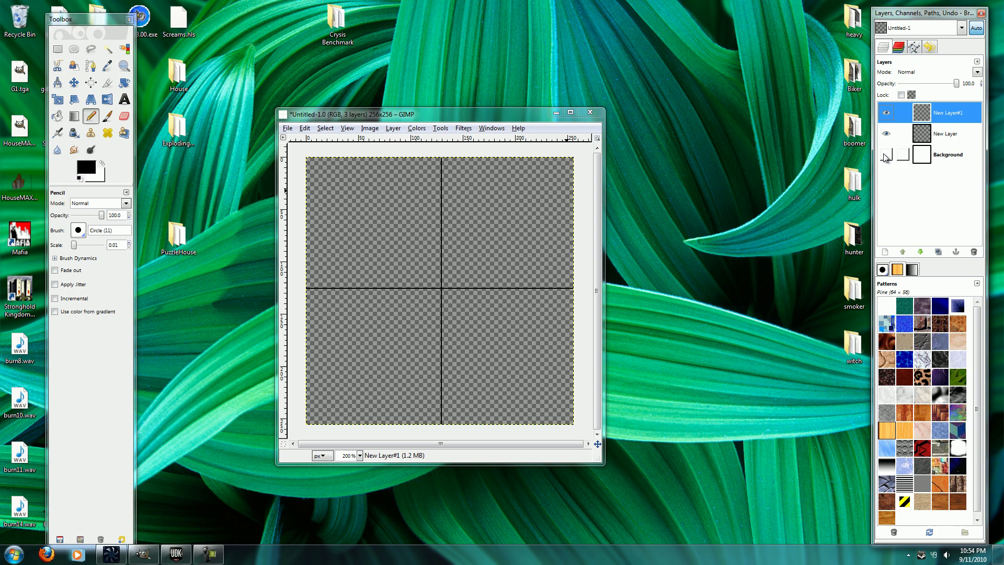
pyautogui.click(886, 155)
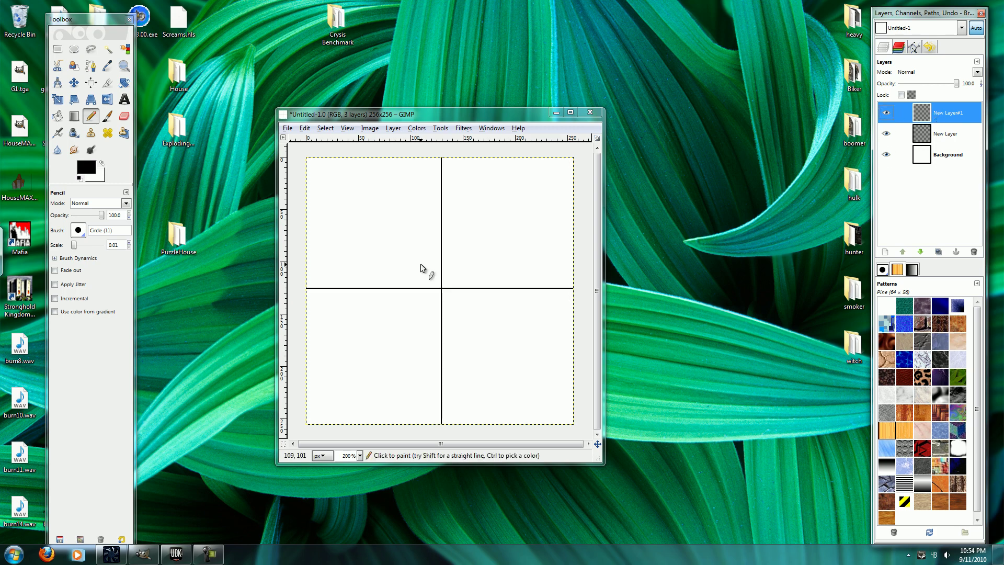
# Paint digits 1, 2, 3 and 4 with a 0.30 paintbrush, then hide the divider layer
pyautogui.click(107, 117)
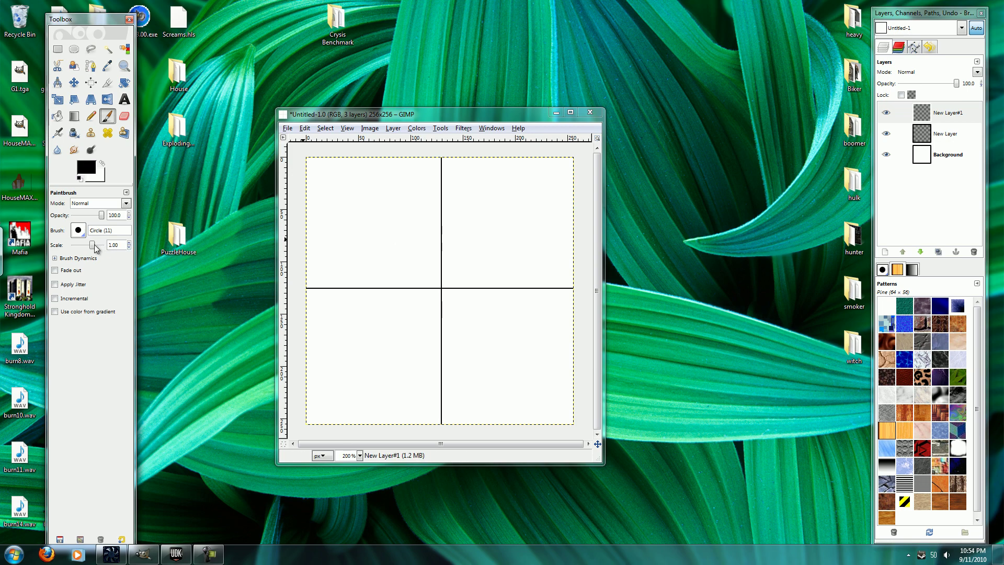
pyautogui.moveTo(95, 244); pyautogui.dragTo(84, 244)
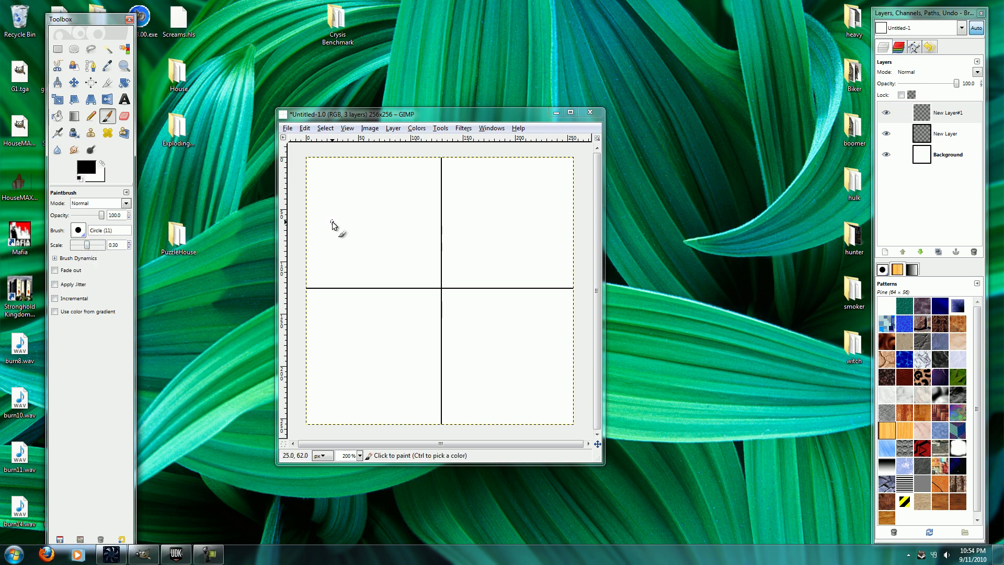
pyautogui.moveTo(367, 179)
pyautogui.mouseDown()
pyautogui.moveTo(350, 208)
pyautogui.moveTo(367, 178)
pyautogui.moveTo(392, 238)
pyautogui.mouseUp()
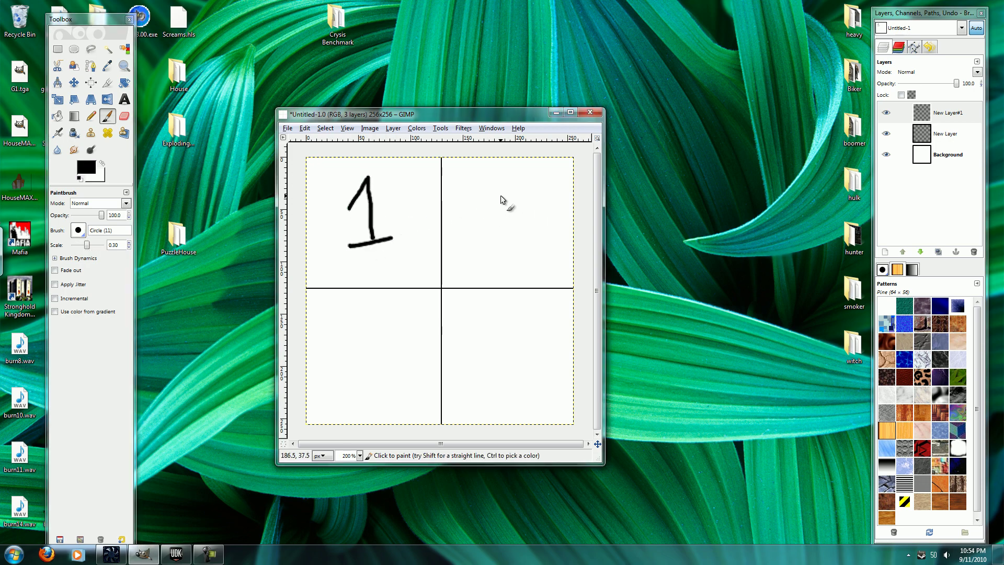
pyautogui.moveTo(491, 184)
pyautogui.mouseDown()
pyautogui.moveTo(497, 238)
pyautogui.moveTo(537, 226)
pyautogui.mouseUp()
pyautogui.moveTo(348, 323)
pyautogui.mouseDown()
pyautogui.moveTo(375, 346)
pyautogui.moveTo(354, 381)
pyautogui.mouseUp()
pyautogui.moveTo(486, 309)
pyautogui.mouseDown()
pyautogui.moveTo(491, 341)
pyautogui.moveTo(523, 337)
pyautogui.moveTo(515, 375)
pyautogui.mouseUp()
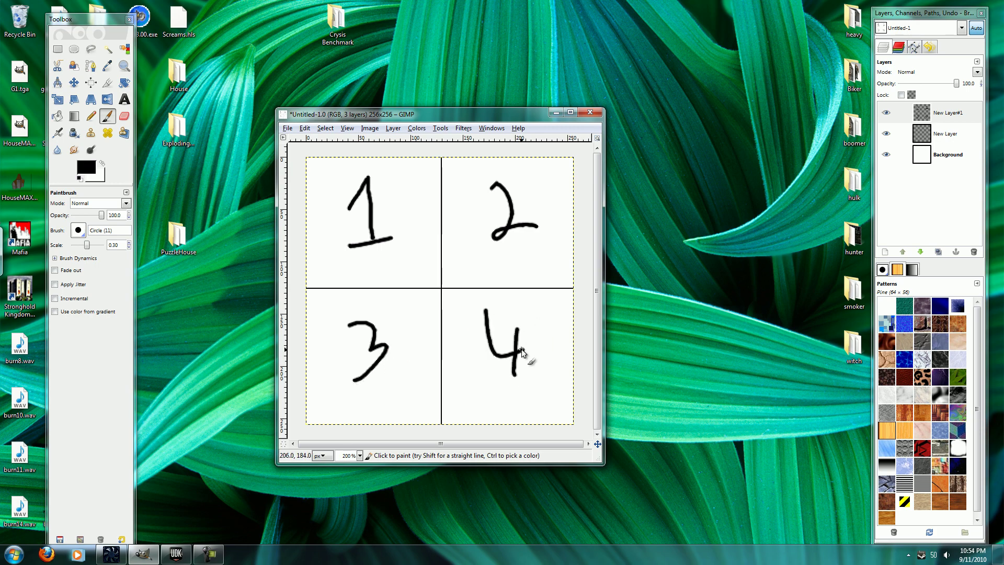
pyautogui.click(886, 133)
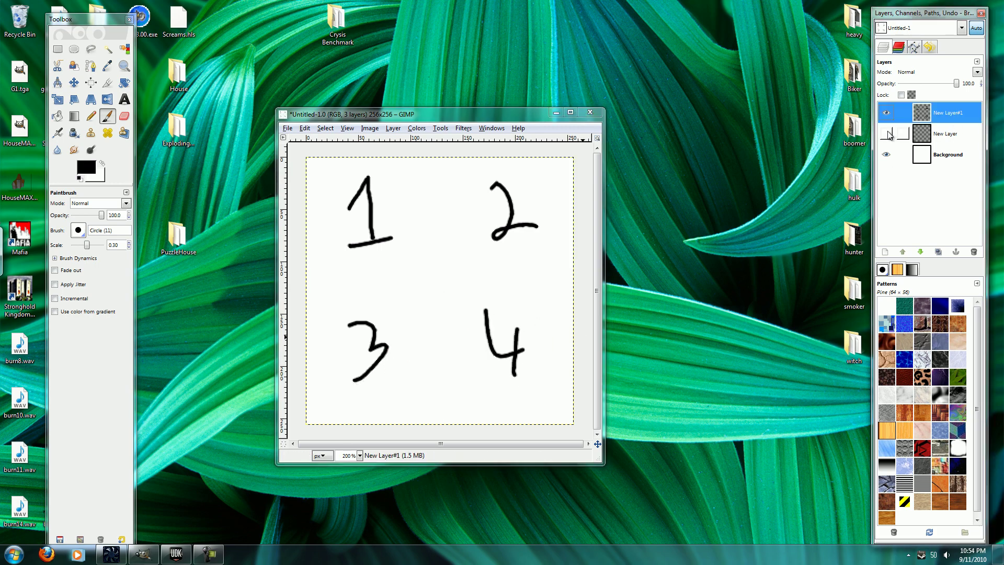
# Export the drawing to the Desktop as Test.tga, replacing the existing file
pyautogui.click(285, 128)
pyautogui.click(327, 211)
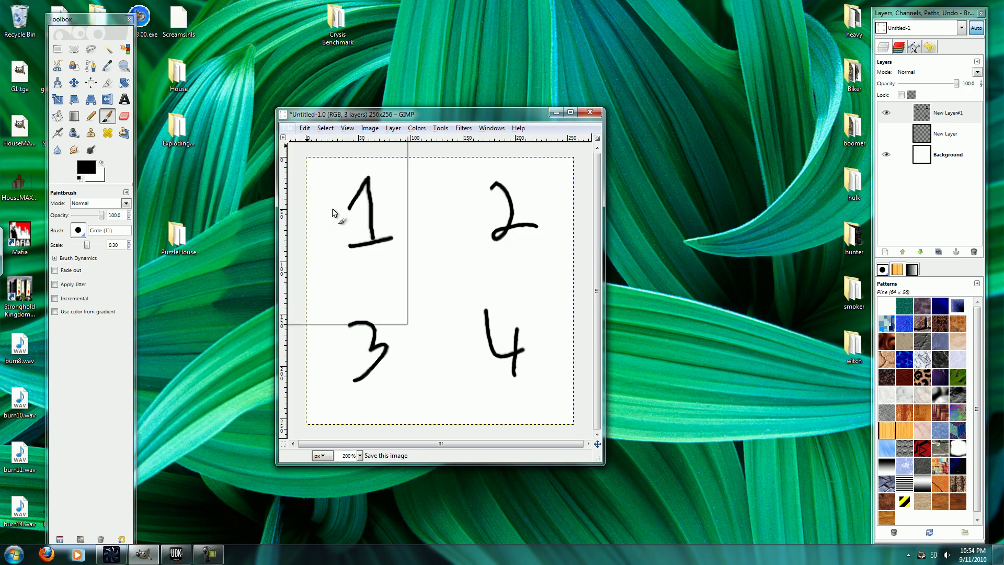
pyautogui.click(324, 228)
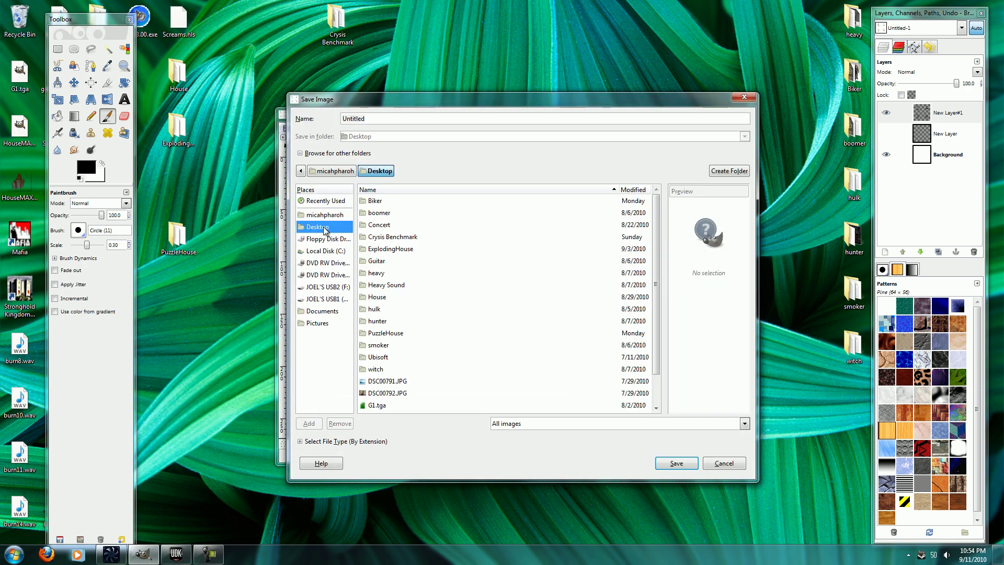
pyautogui.scroll(-2, 533, 404)
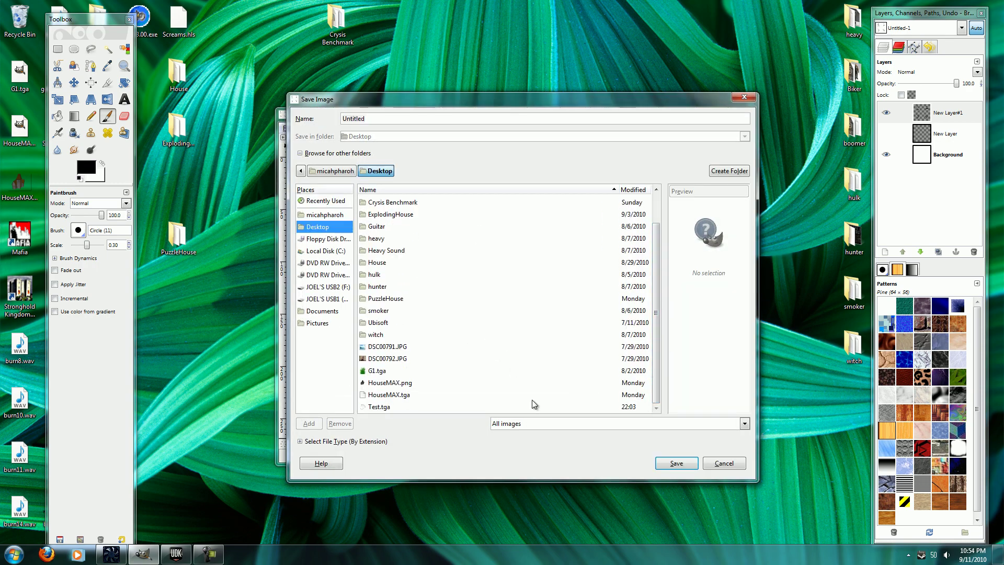
pyautogui.click(399, 408)
pyautogui.click(371, 120)
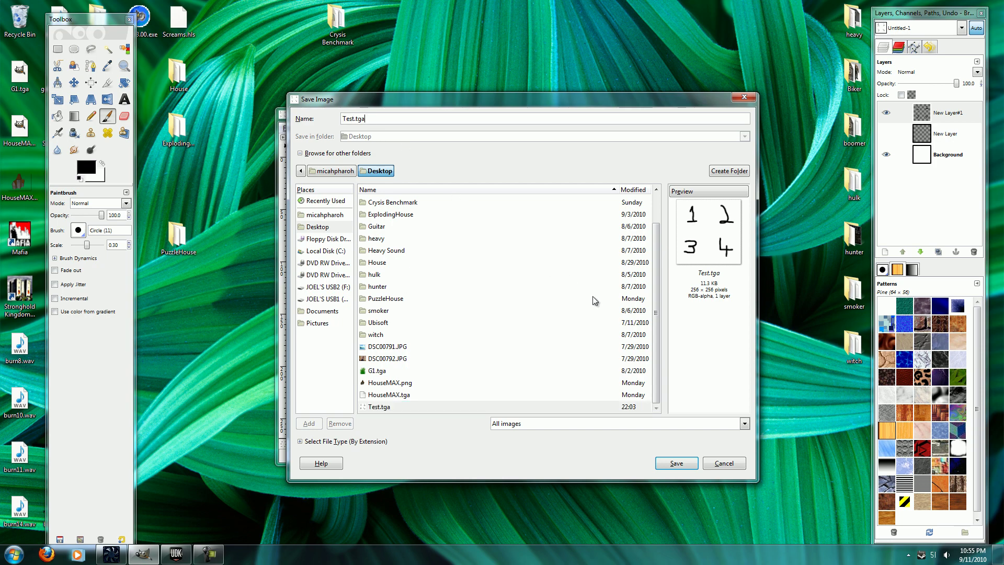
pyautogui.click(677, 463)
pyautogui.click(563, 336)
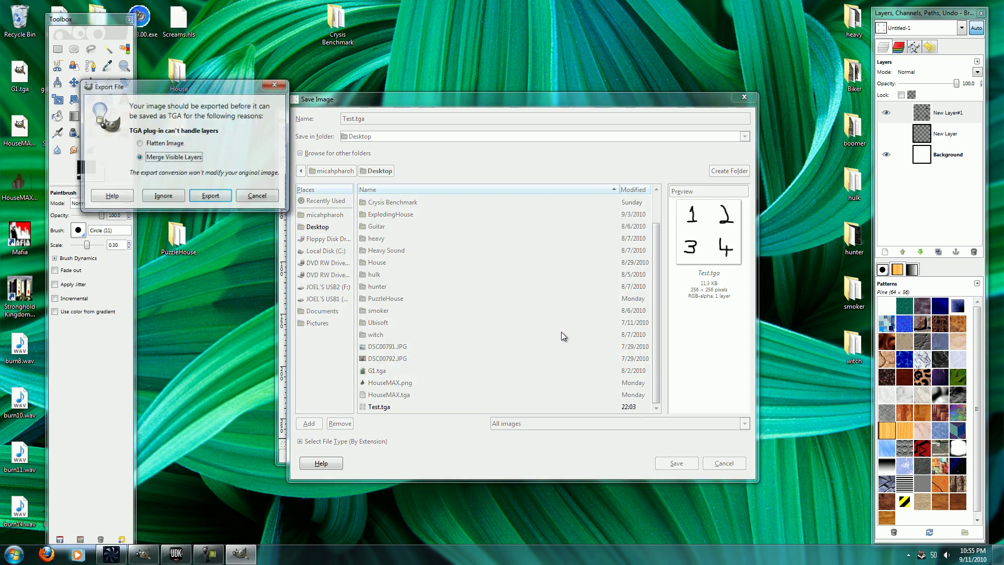
# Keep RLE compression, save the TGA, and switch to Unreal Development Kit
pyautogui.click(211, 197)
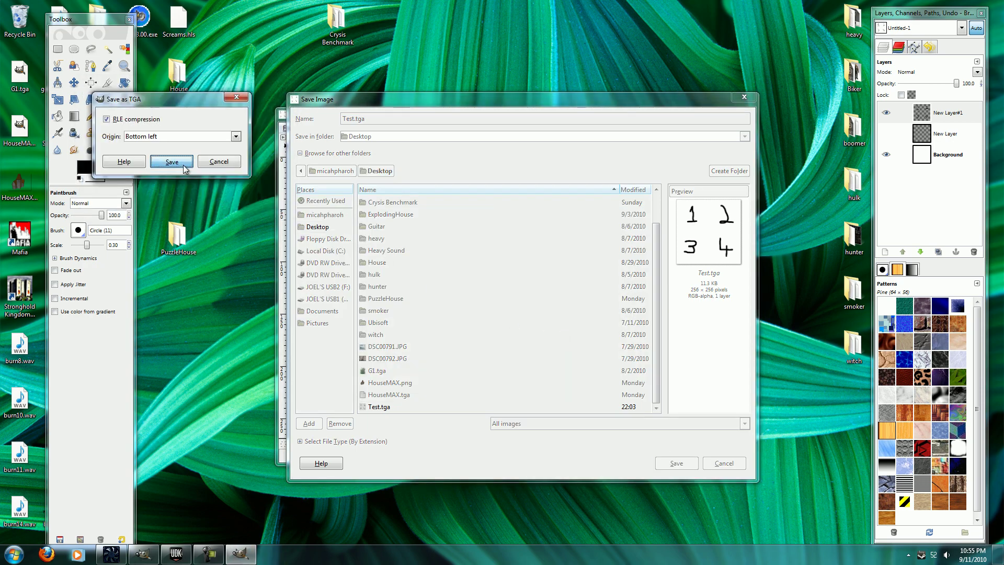
pyautogui.click(183, 165)
pyautogui.click(176, 553)
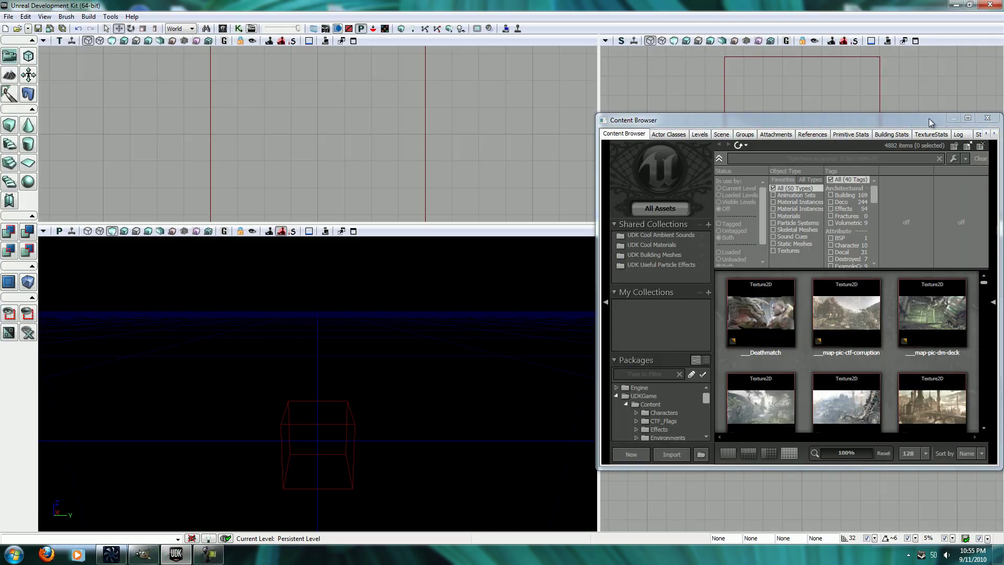
# Import Desktop\Test.tga as a Flip Book texture into the Tutorials package
pyautogui.doubleClick(929, 118)
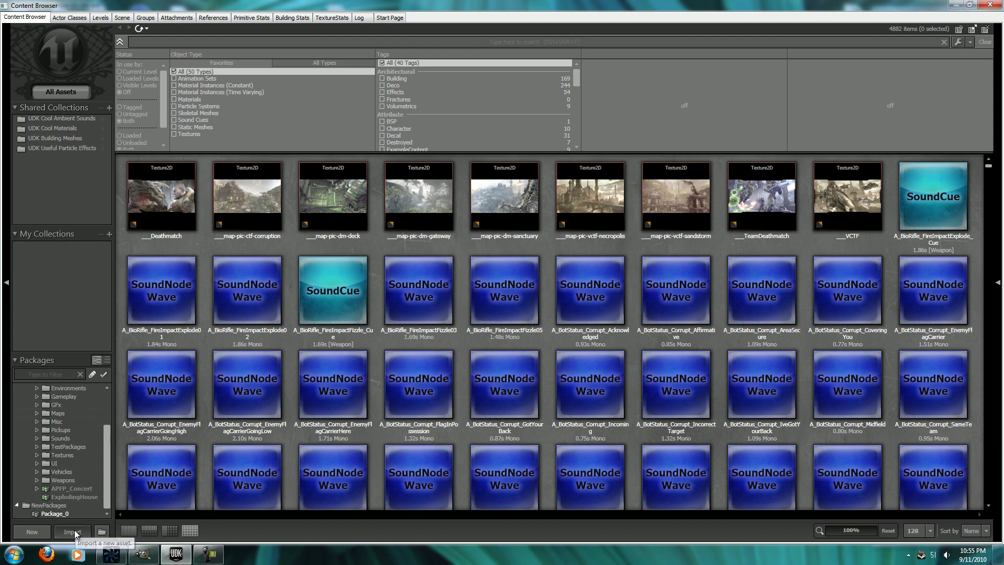
pyautogui.click(74, 533)
pyautogui.click(42, 93)
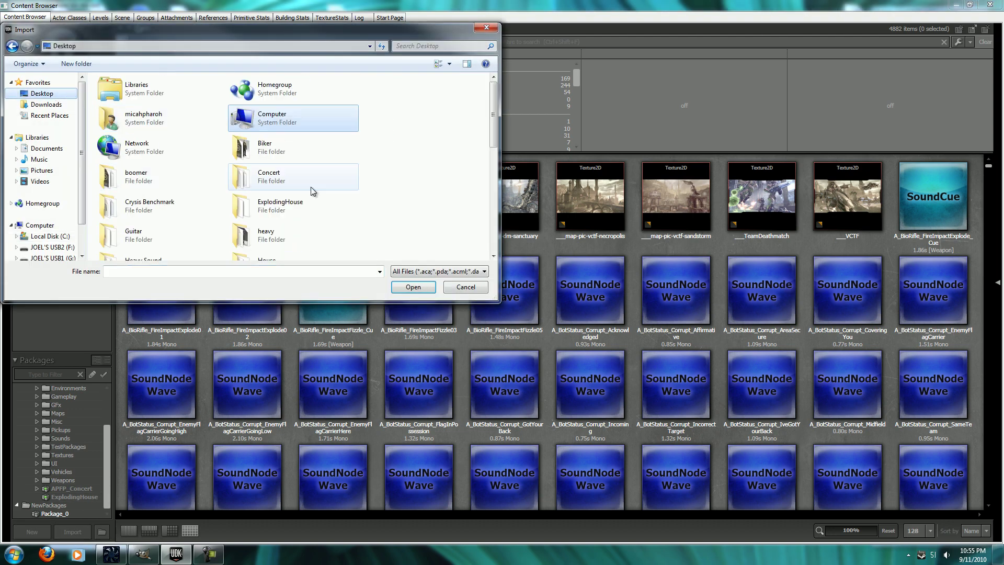
pyautogui.moveTo(493, 114); pyautogui.dragTo(482, 233)
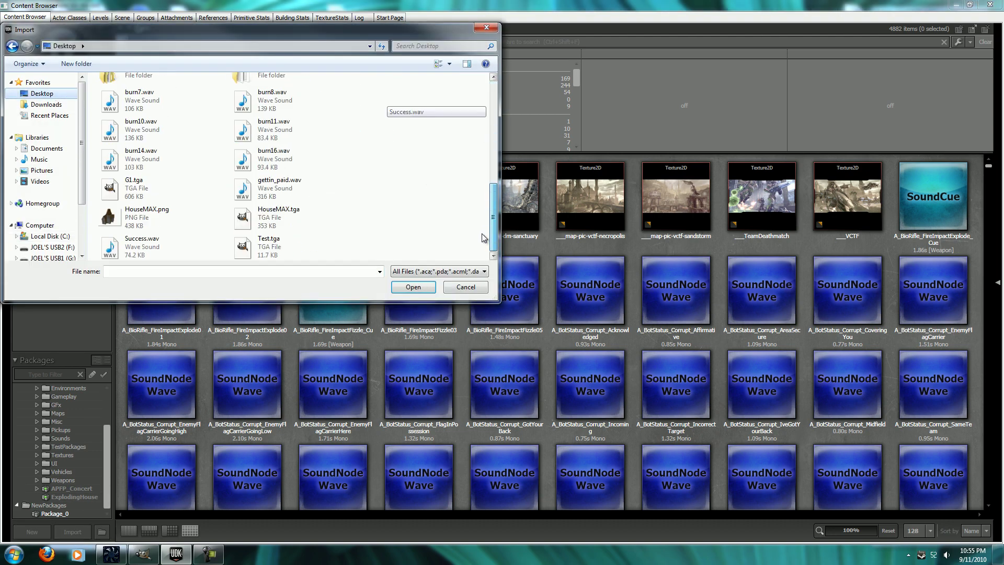
pyautogui.doubleClick(275, 253)
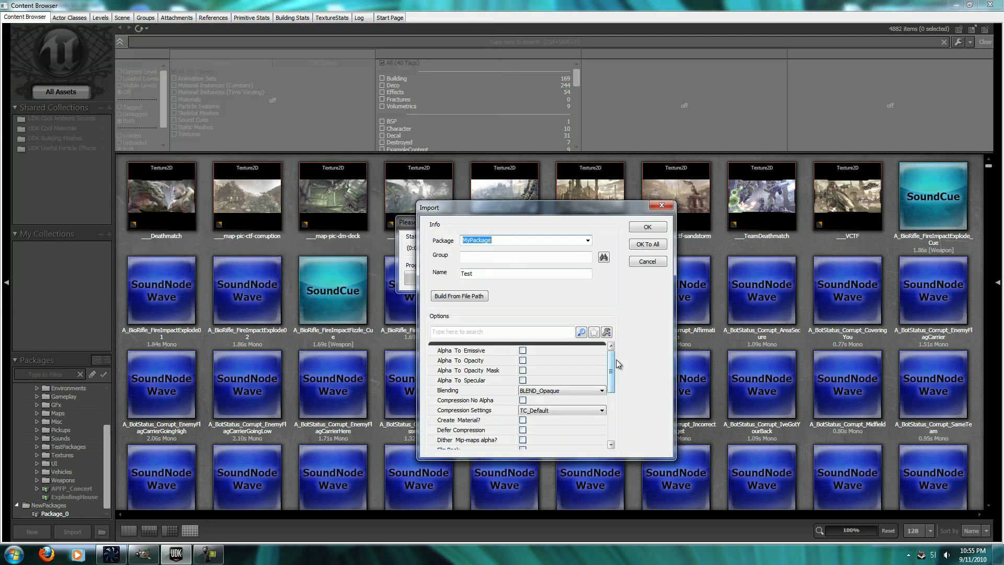
pyautogui.moveTo(613, 371); pyautogui.dragTo(614, 392)
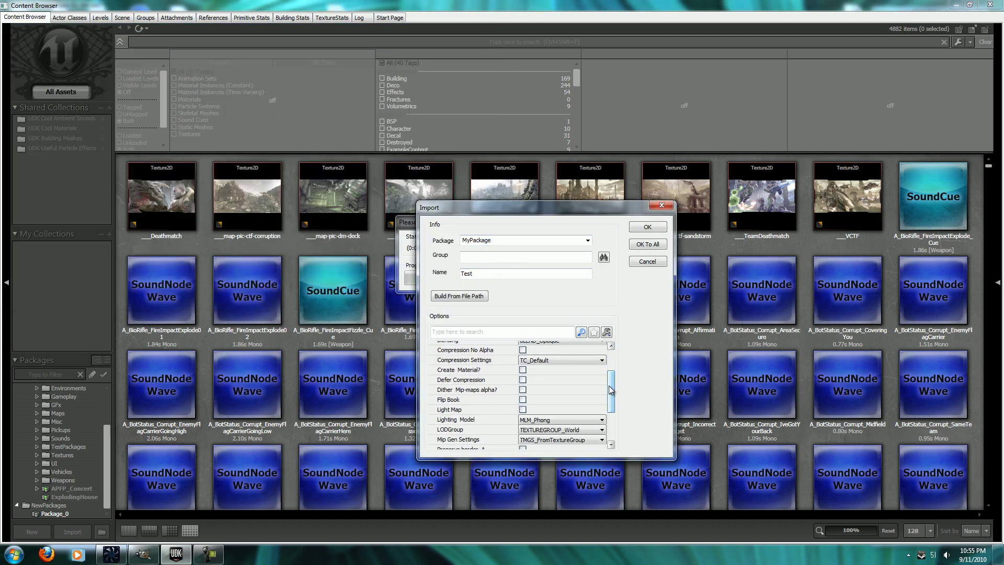
pyautogui.click(523, 400)
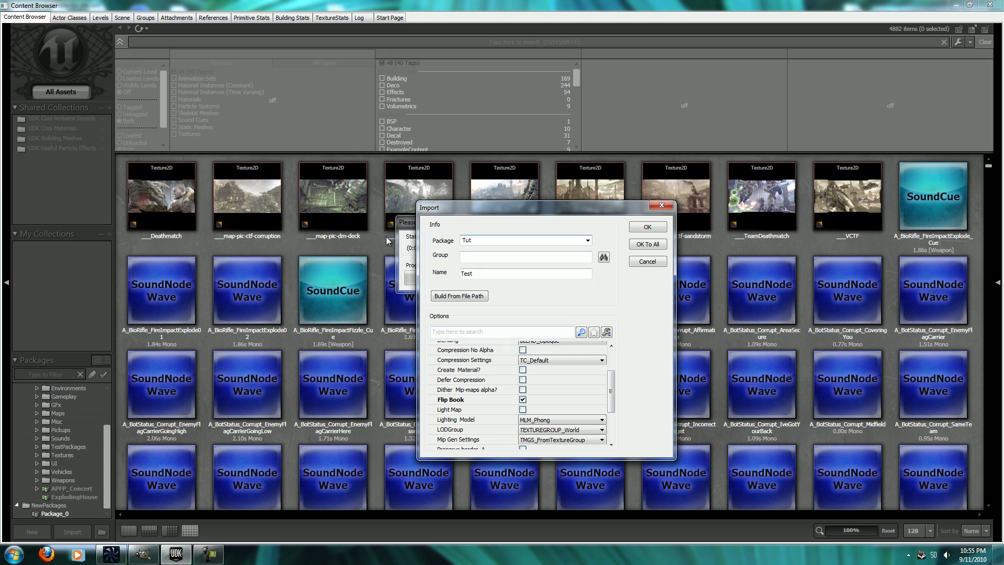
pyautogui.press('Tab')
# Confirm the Test import, then create a new material named Test_Mat
pyautogui.click(648, 227)
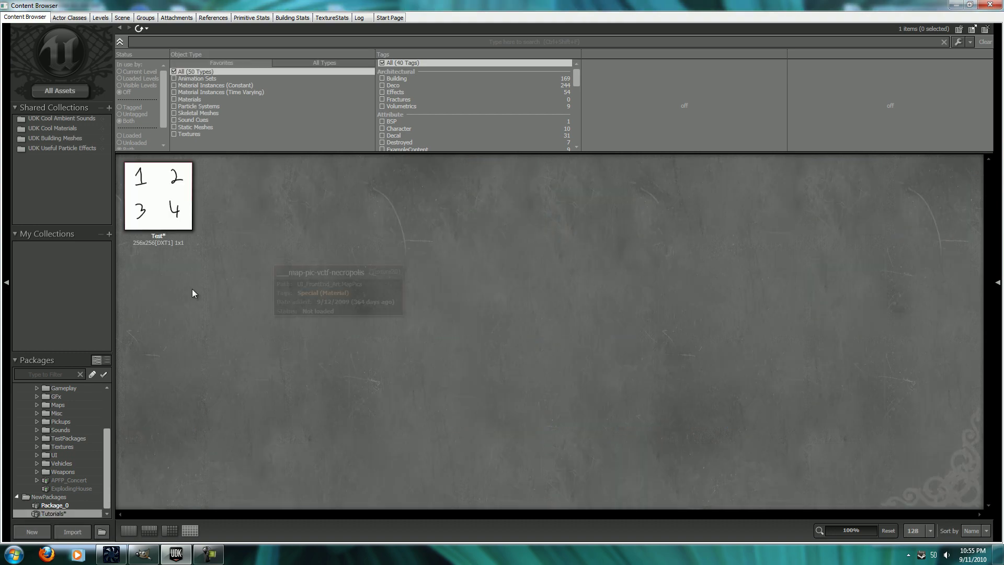
pyautogui.rightClick(230, 222)
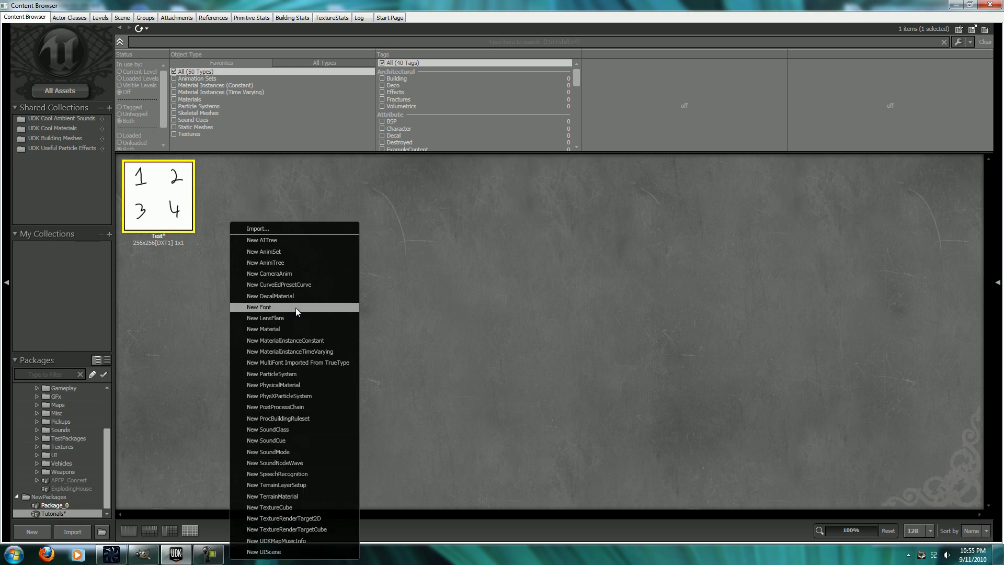
pyautogui.click(296, 328)
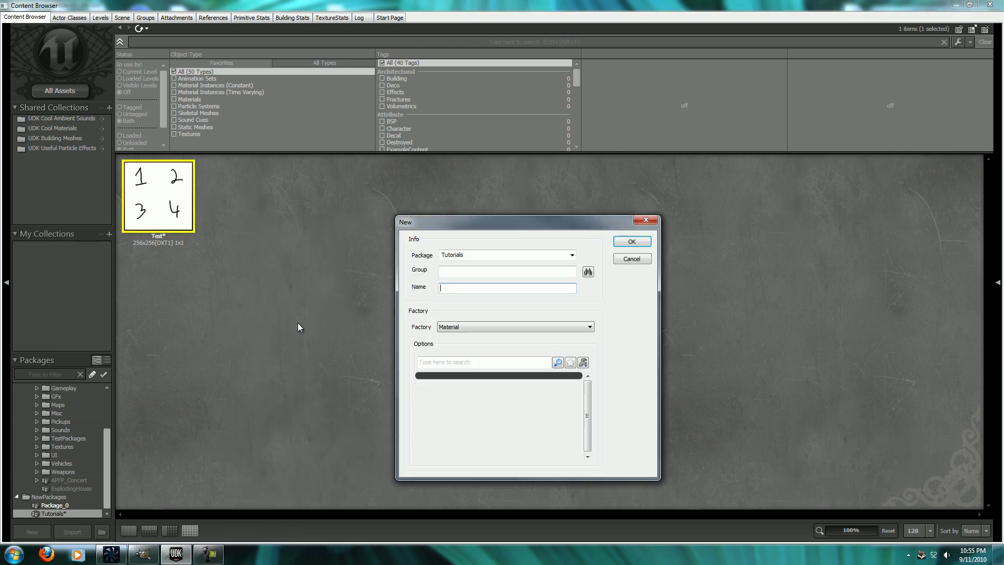
pyautogui.write('Test)')
pyautogui.write('Mat')
pyautogui.press('Return')
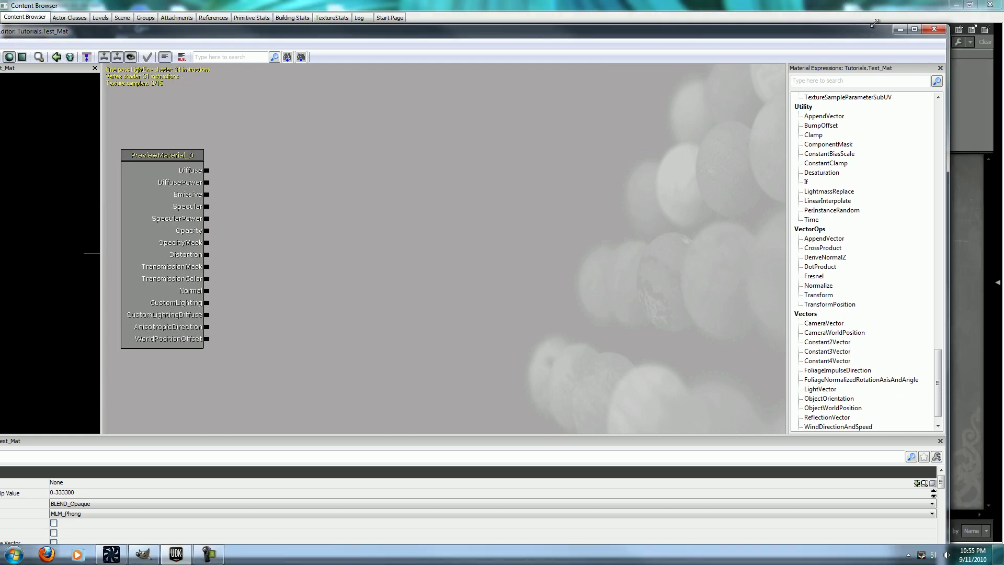
pyautogui.moveTo(951, 24); pyautogui.dragTo(807, 67)
pyautogui.click(208, 209)
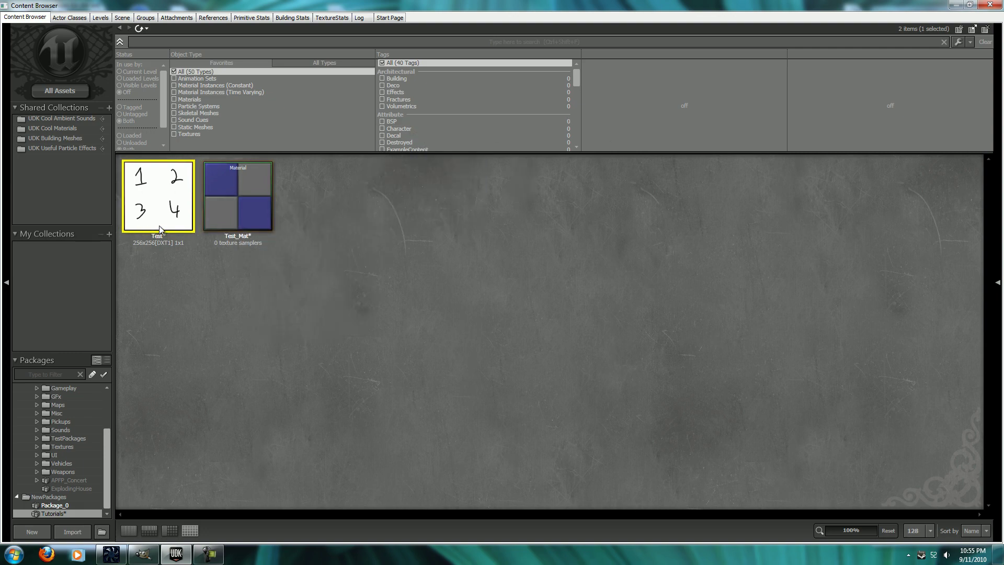
# Add a FlipBookSample node, wire it into Diffuse, and apply Test_Mat
pyautogui.click(976, 5)
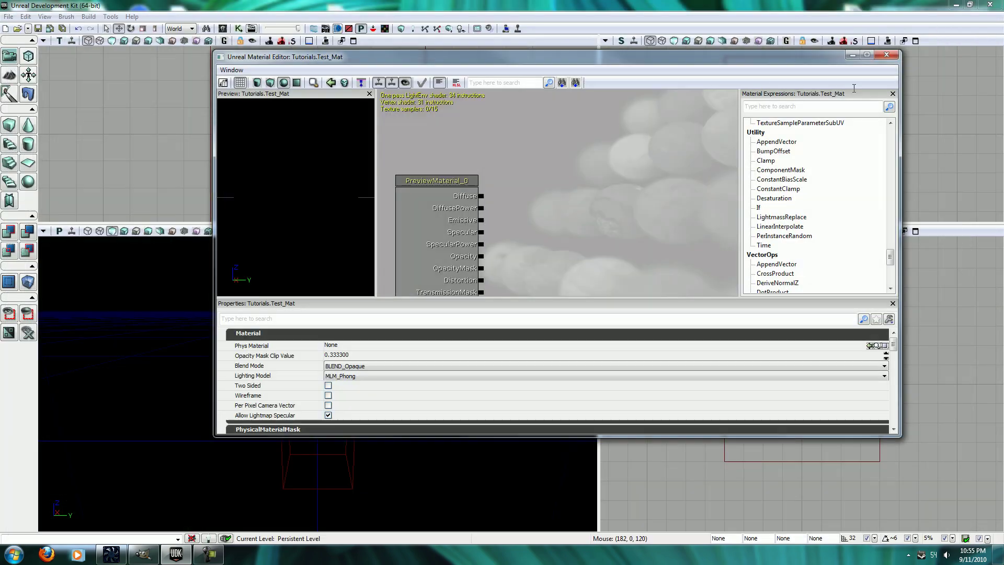
pyautogui.click(887, 62)
pyautogui.write('f')
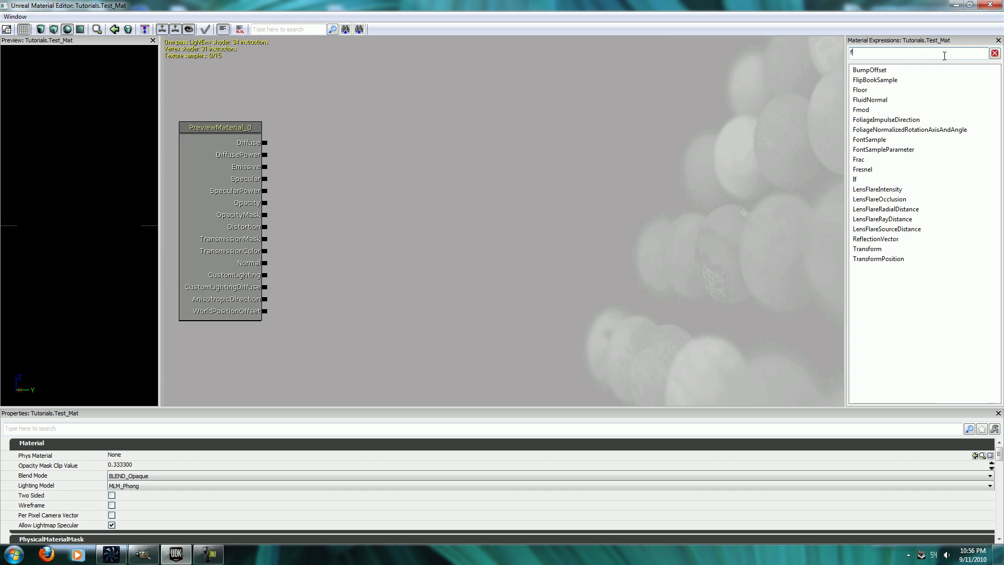
pyautogui.write('lip')
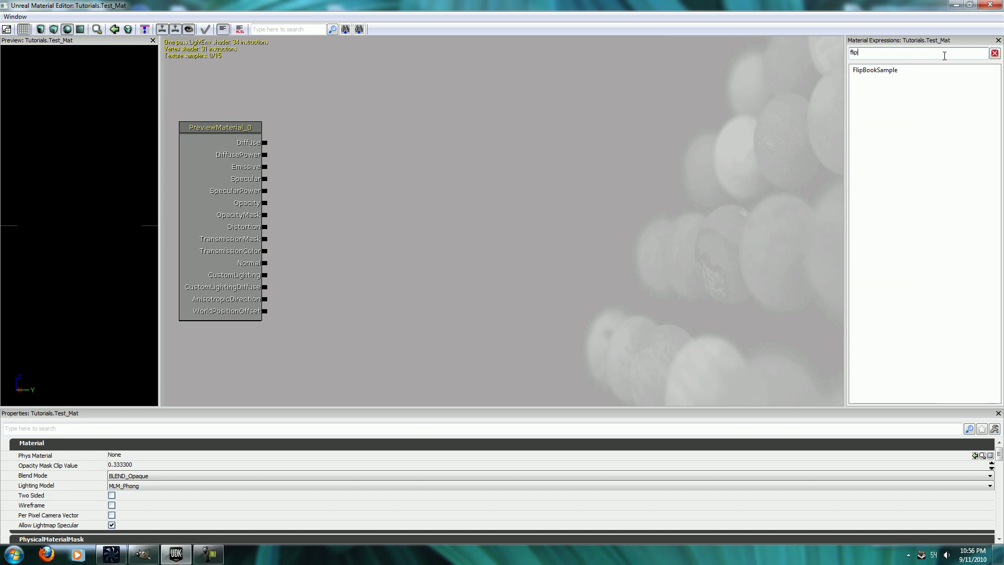
pyautogui.moveTo(884, 71); pyautogui.dragTo(391, 153)
pyautogui.click(389, 179)
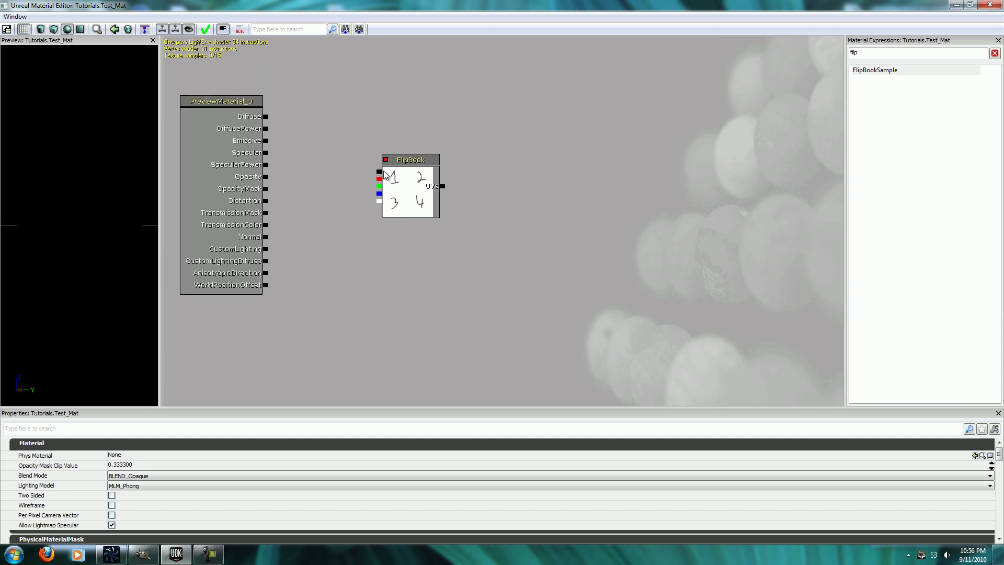
pyautogui.moveTo(283, 144); pyautogui.dragTo(266, 116)
pyautogui.moveTo(408, 168); pyautogui.dragTo(416, 145)
pyautogui.moveTo(73, 215); pyautogui.dragTo(121, 291)
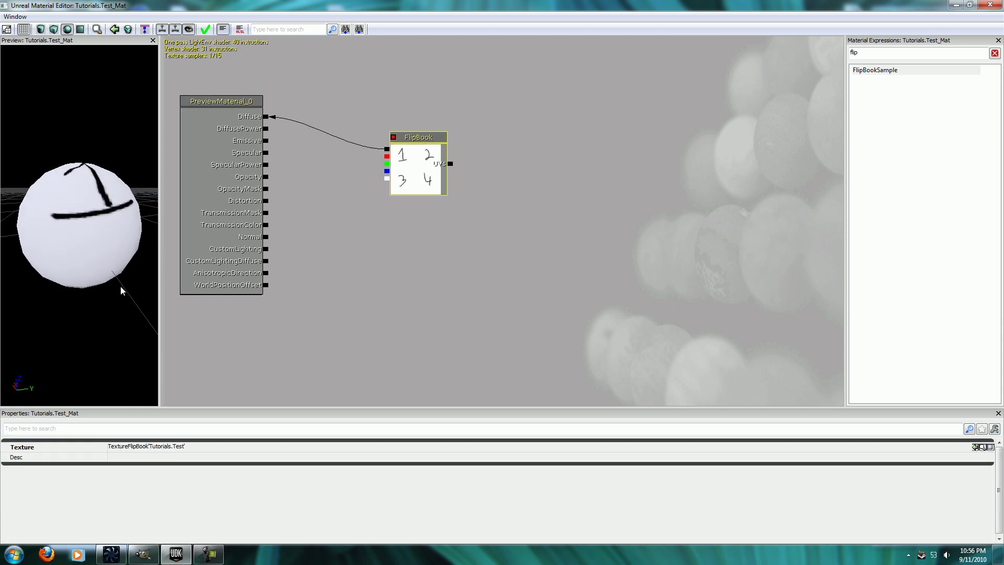
pyautogui.click(205, 29)
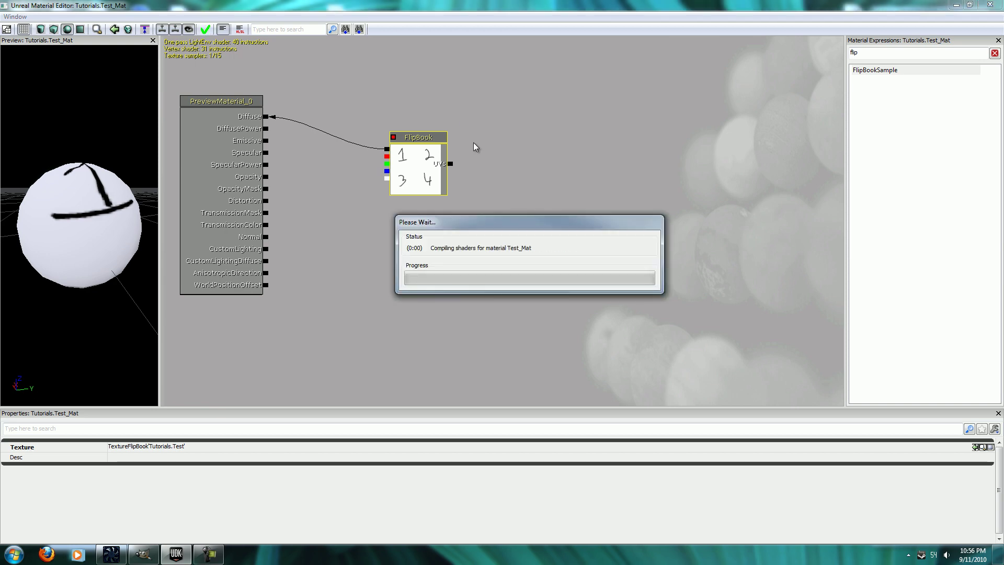
# Close the material editor and open the Test texture's properties
pyautogui.click(990, 5)
pyautogui.click(224, 29)
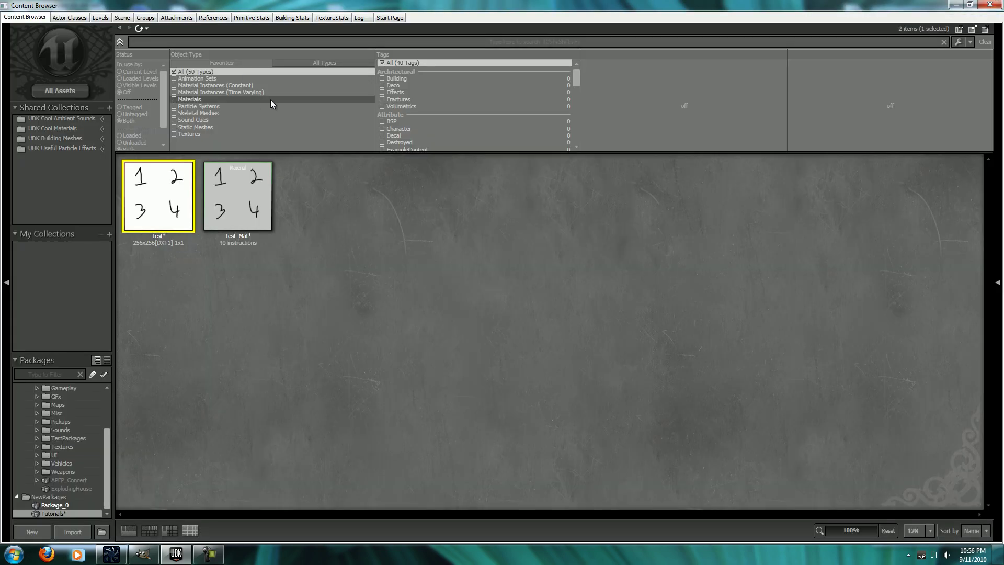
pyautogui.doubleClick(165, 218)
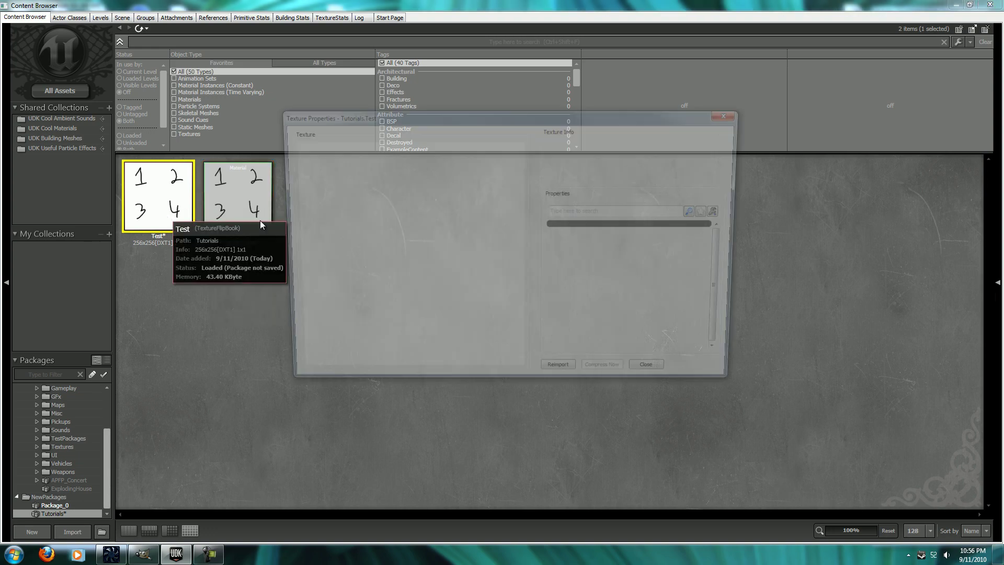
pyautogui.click(672, 214)
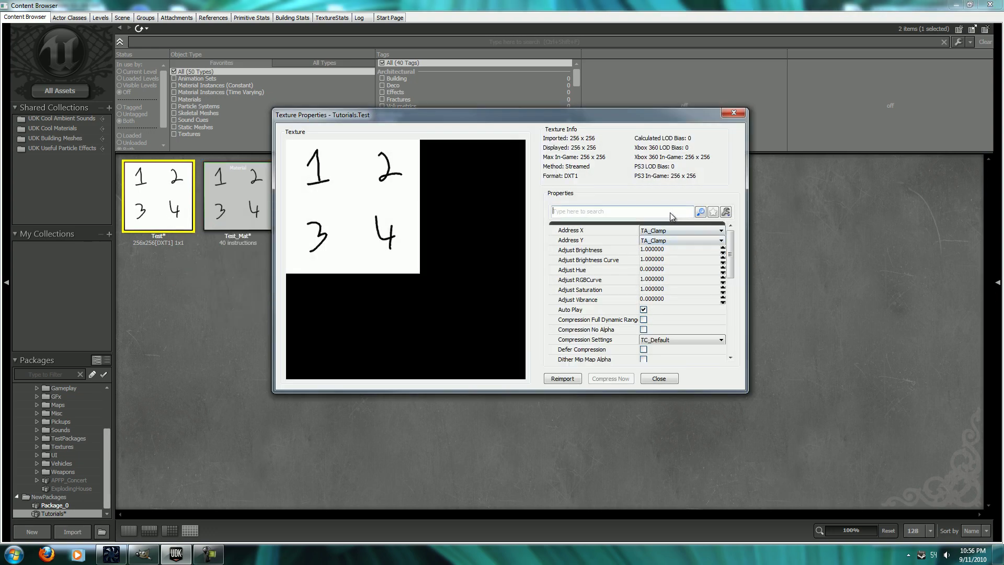
pyautogui.moveTo(731, 255); pyautogui.dragTo(734, 299)
# Set the Test texture's Horizontal Images and Vertical Images to 2
pyautogui.click(685, 298)
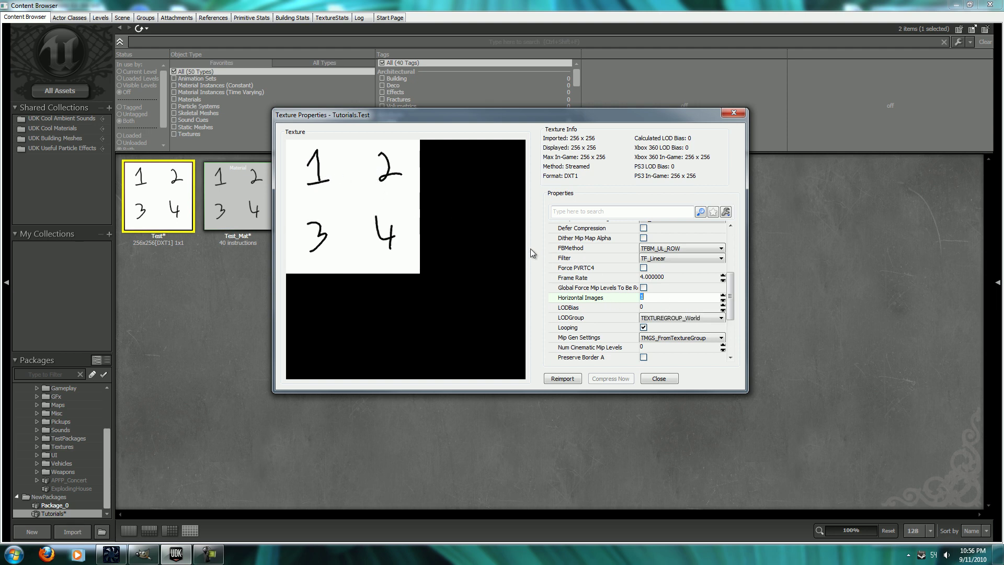
pyautogui.write('2')
pyautogui.press('Return')
pyautogui.moveTo(731, 293); pyautogui.dragTo(731, 327)
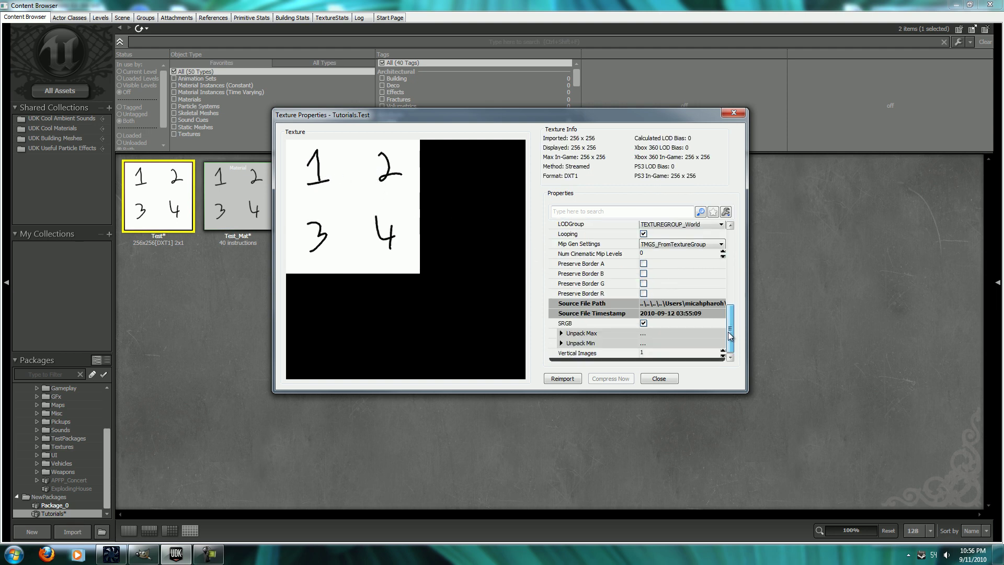
pyautogui.click(651, 353)
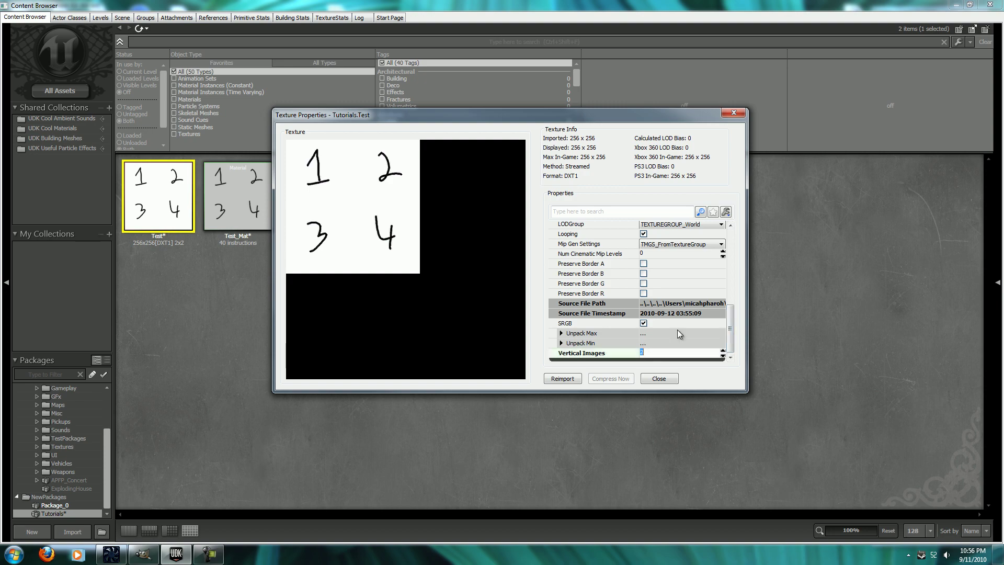
pyautogui.moveTo(609, 102); pyautogui.dragTo(691, 110)
pyautogui.click(269, 188)
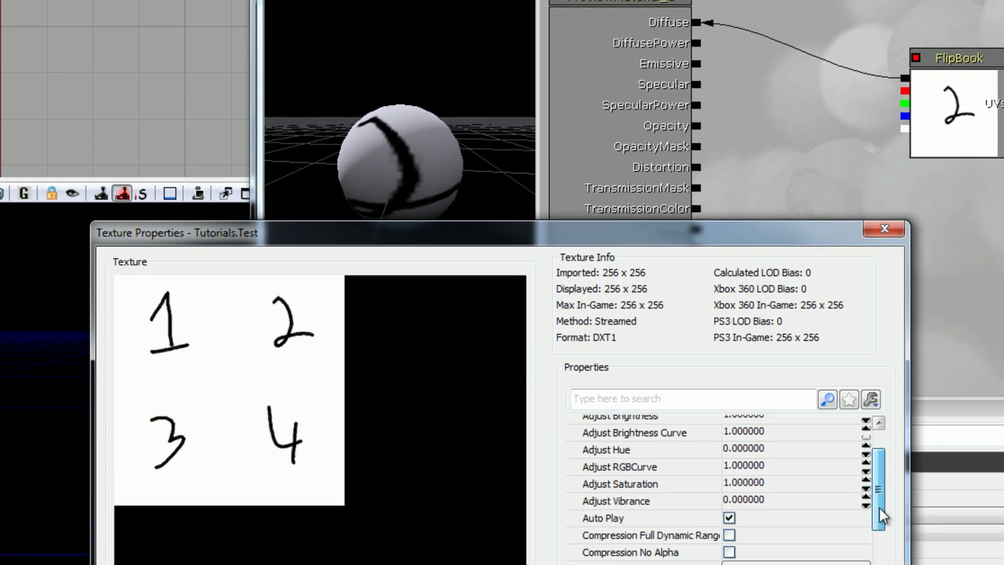
# Try flipbook frame rates of 2 and 50, then settle on 10
pyautogui.moveTo(885, 511); pyautogui.dragTo(883, 557)
pyautogui.click(743, 530)
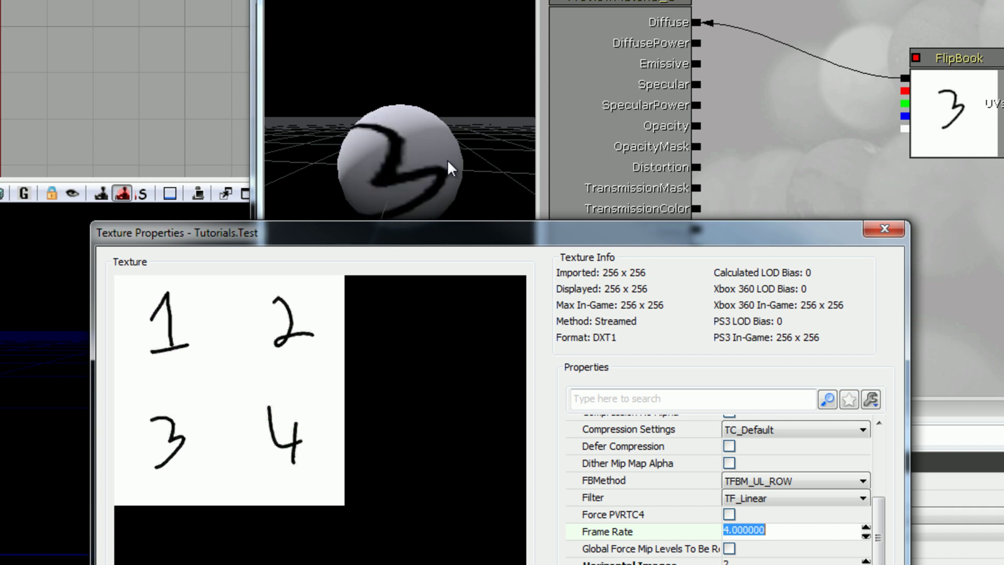
pyautogui.write('10')
pyautogui.press('Return')
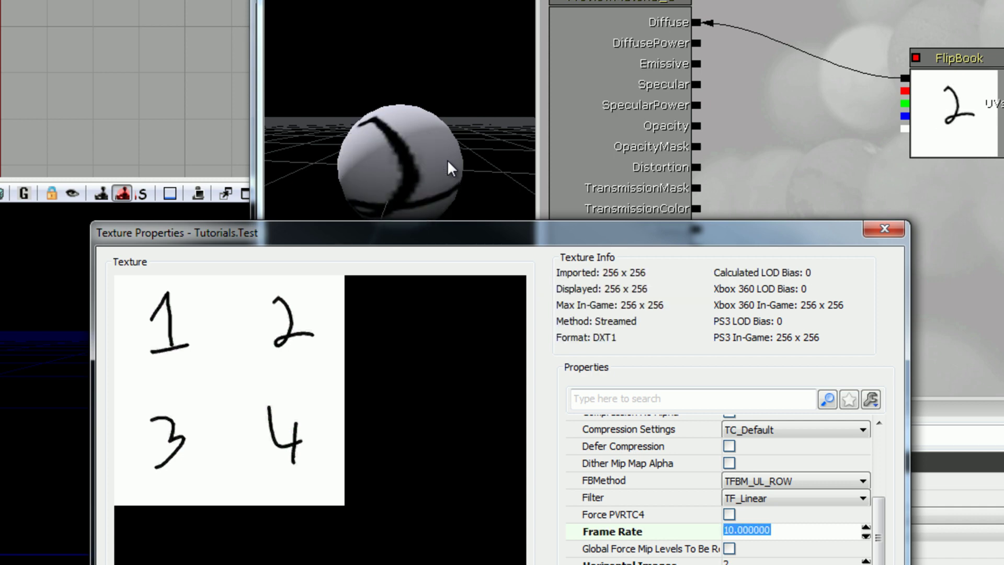
pyautogui.write('2')
pyautogui.press('Return')
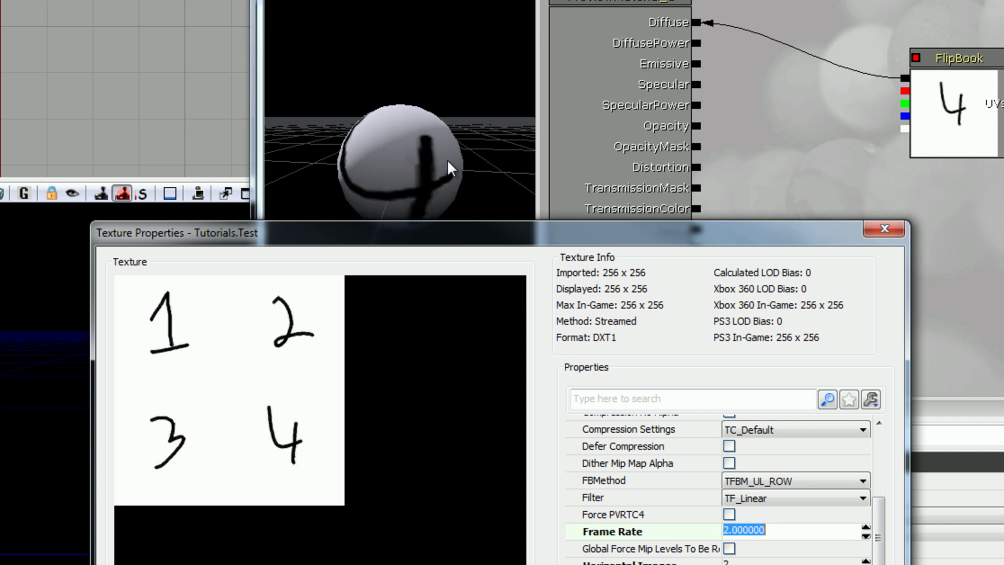
pyautogui.write('50')
pyautogui.press('Return')
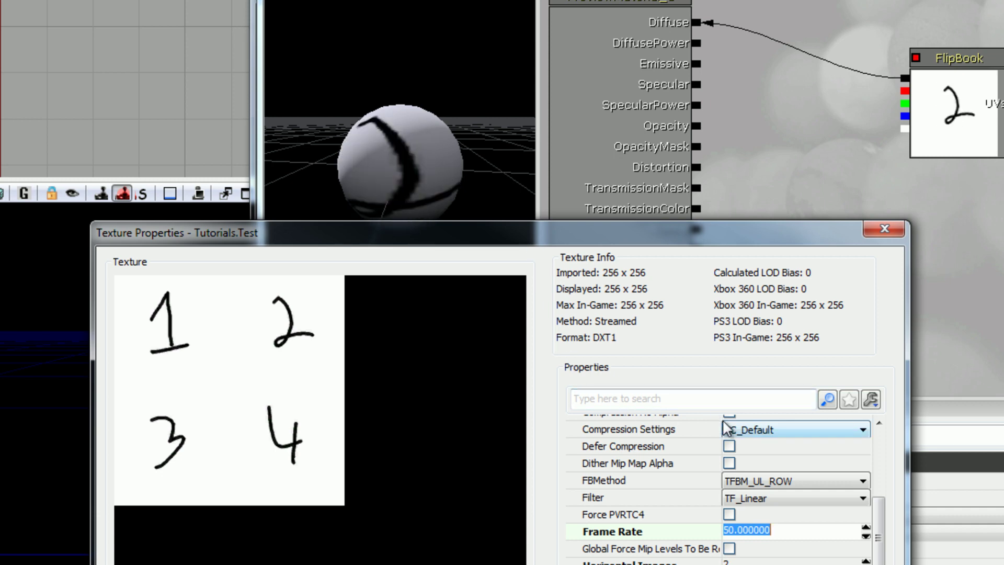
pyautogui.write('10')
pyautogui.press('Return')
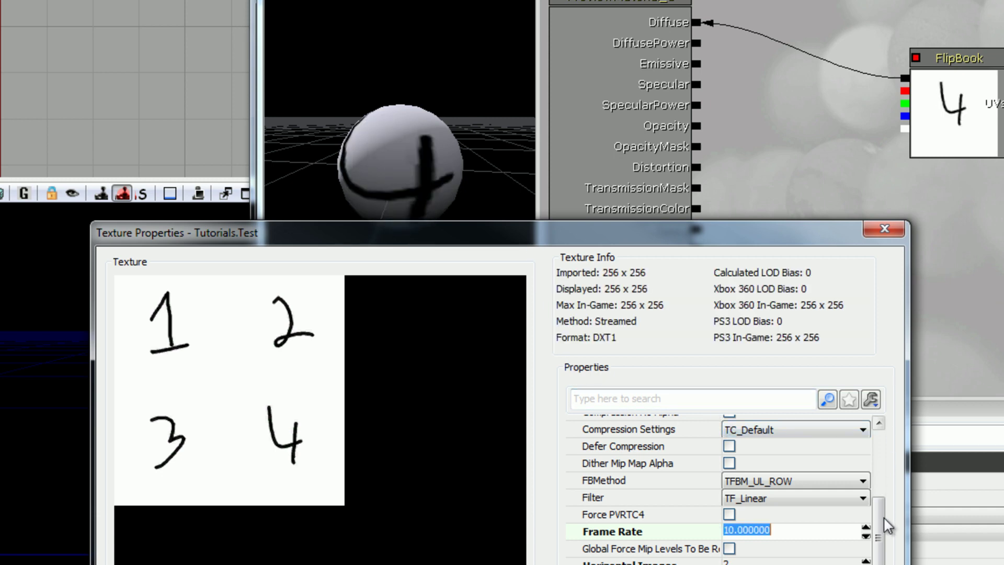
# Keep the FBMethod frame ordering at TFBM_UL_ROW
pyautogui.moveTo(881, 526); pyautogui.dragTo(883, 495)
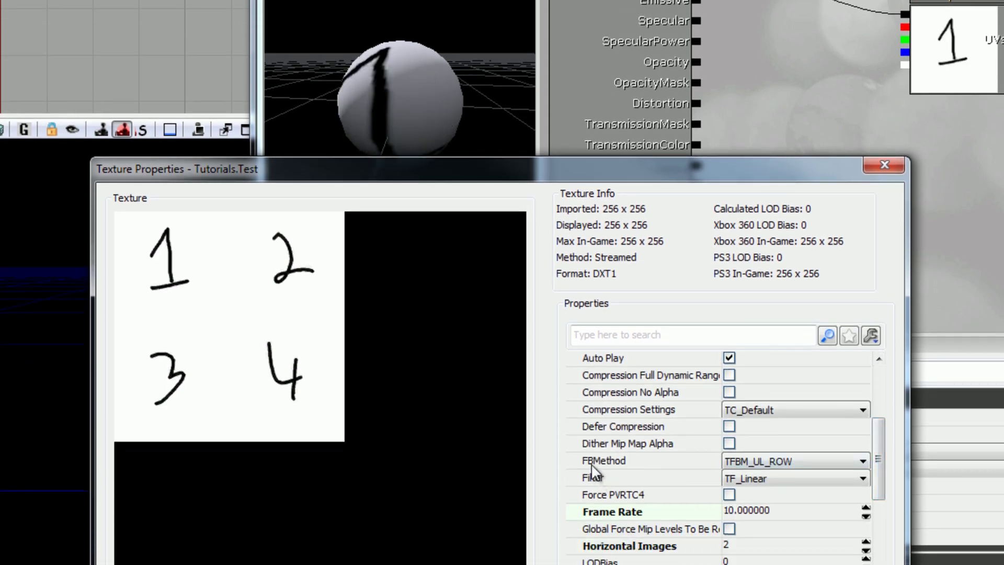
pyautogui.click(742, 463)
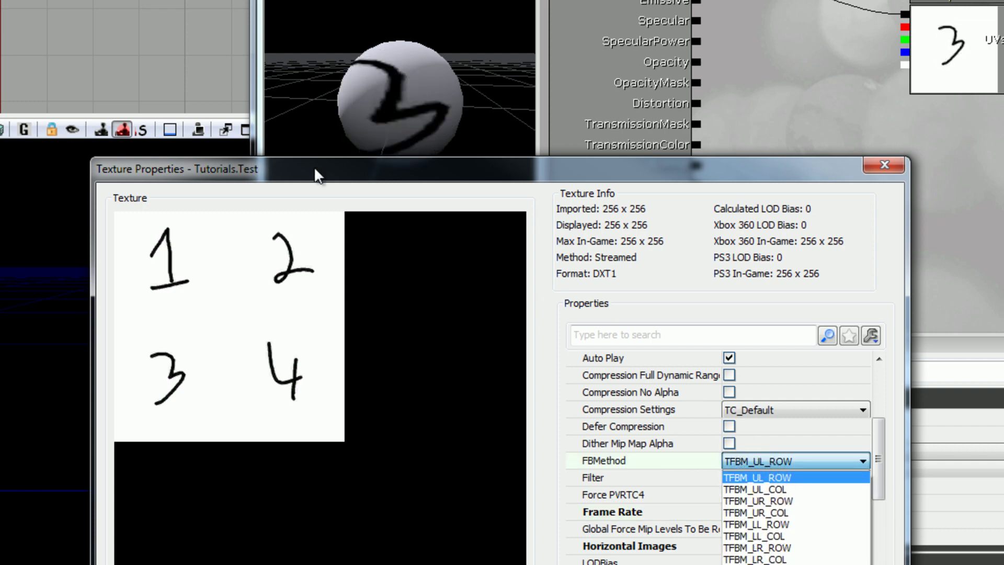
pyautogui.click(795, 460)
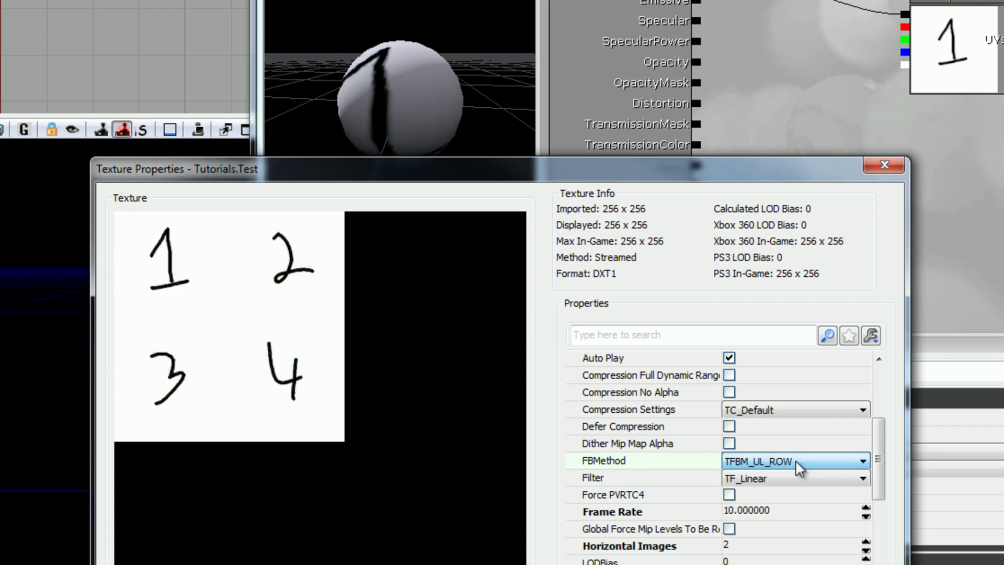
pyautogui.click(796, 460)
pyautogui.click(795, 451)
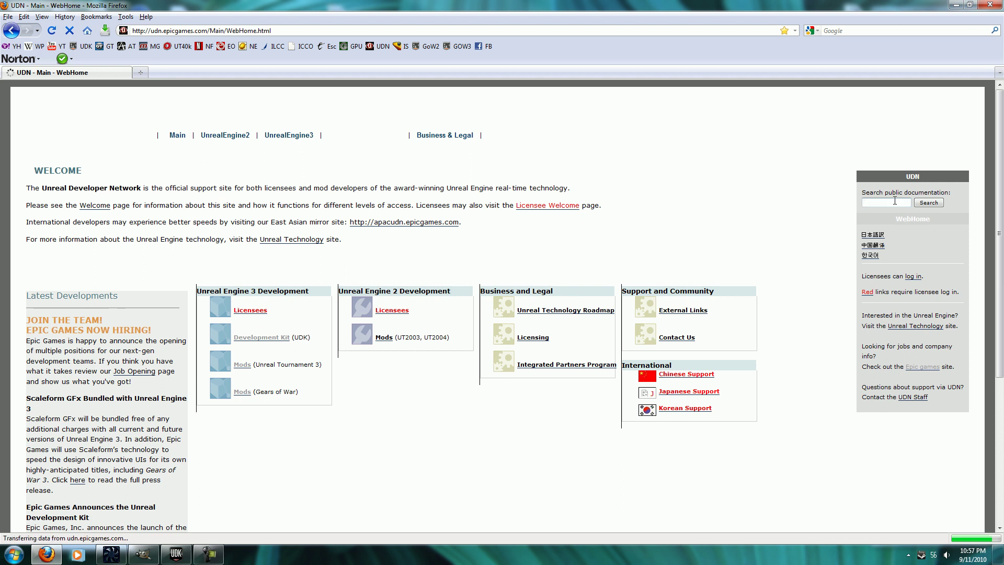
# Search UDN for 'flipbook' and read down the Flipbook Textures page
pyautogui.write('flipbook')
pyautogui.press('Return')
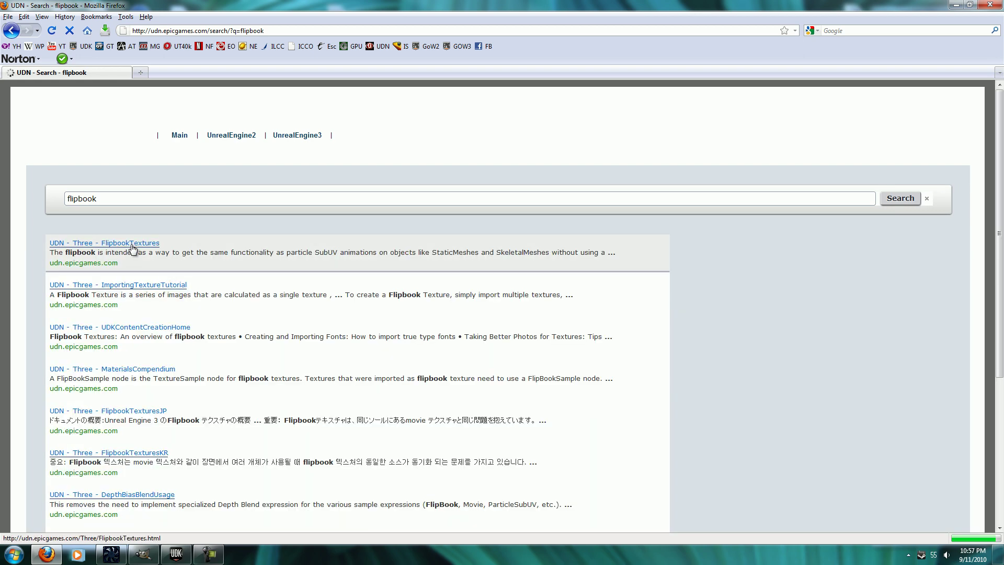
pyautogui.click(131, 244)
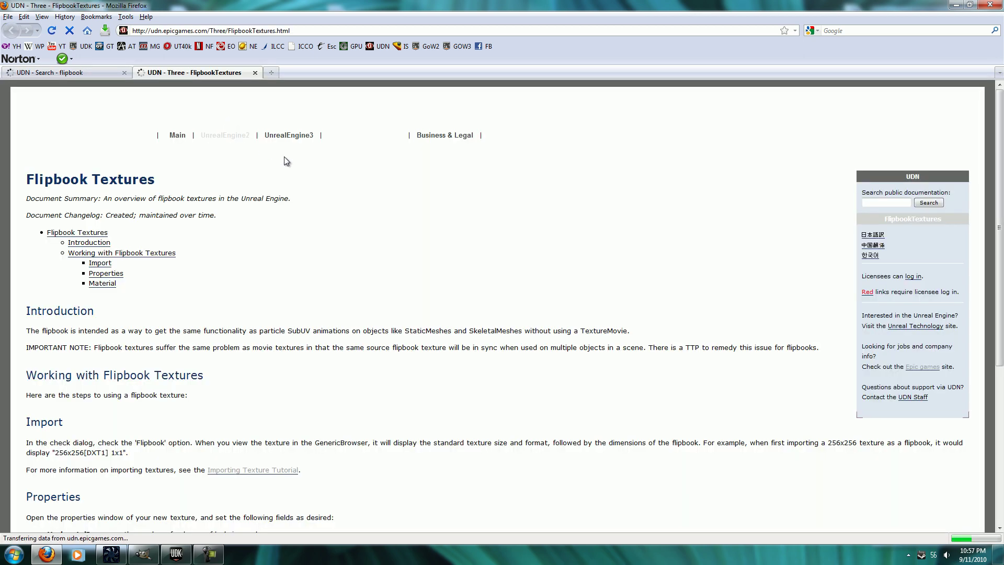
pyautogui.scroll(-5, 361, 252)
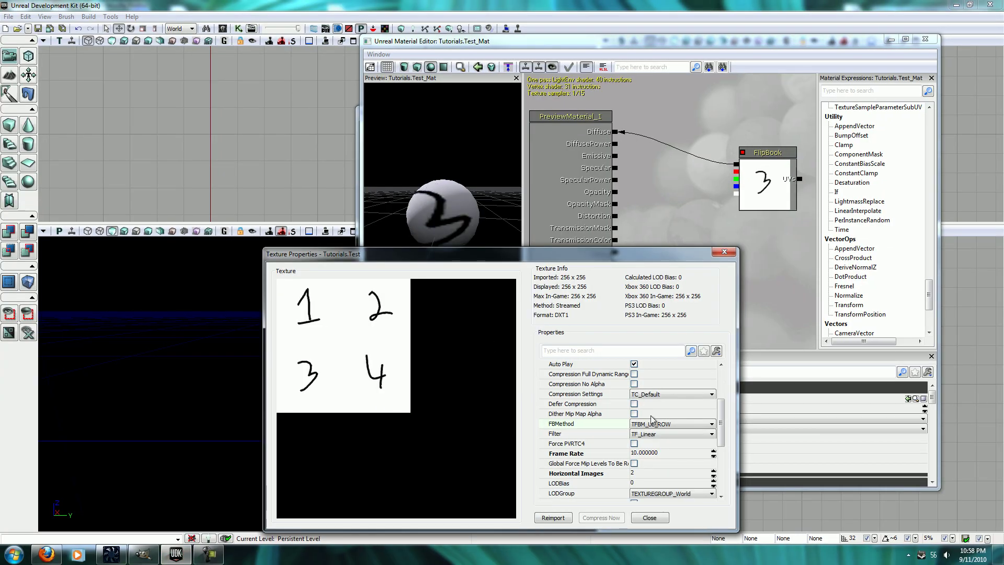
# Close Texture Properties and move the material editor and Content Browser out of the way
pyautogui.click(650, 517)
pyautogui.moveTo(674, 41); pyautogui.dragTo(664, 4)
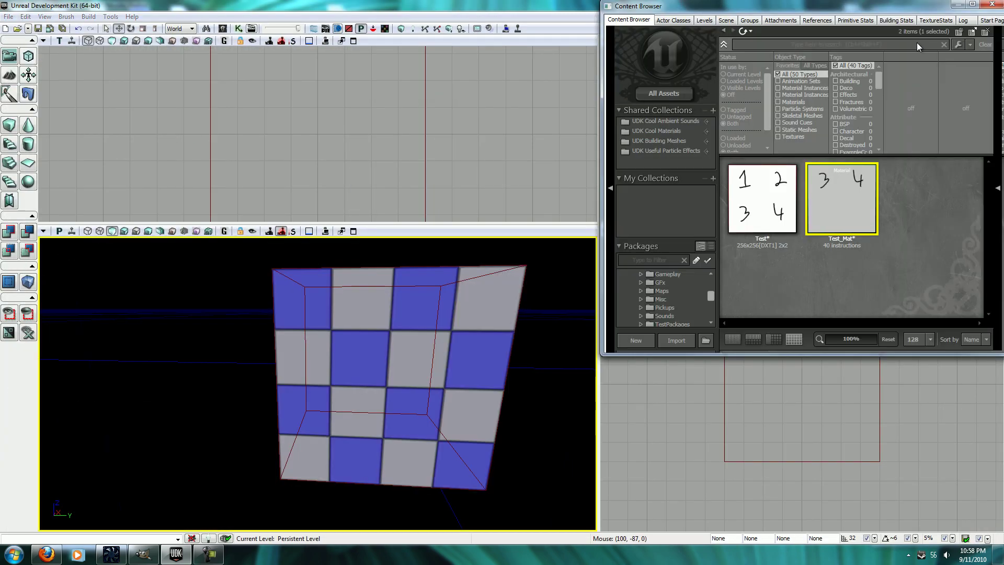
pyautogui.moveTo(691, 10); pyautogui.dragTo(676, 134)
# Drag Test_Mat onto the box and open Surface Properties for its textured face
pyautogui.moveTo(834, 325); pyautogui.dragTo(409, 387)
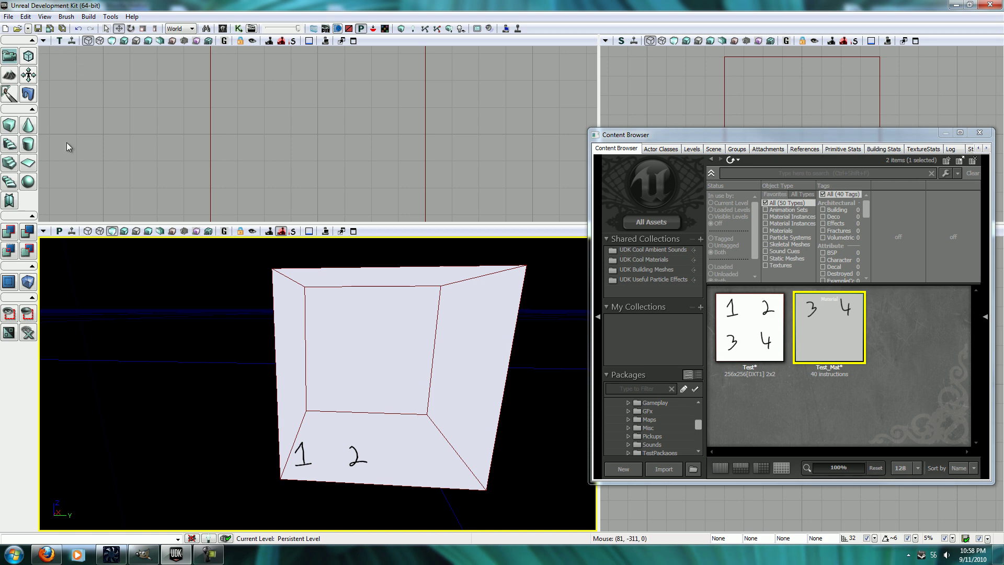
pyautogui.moveTo(180, 322); pyautogui.dragTo(211, 344)
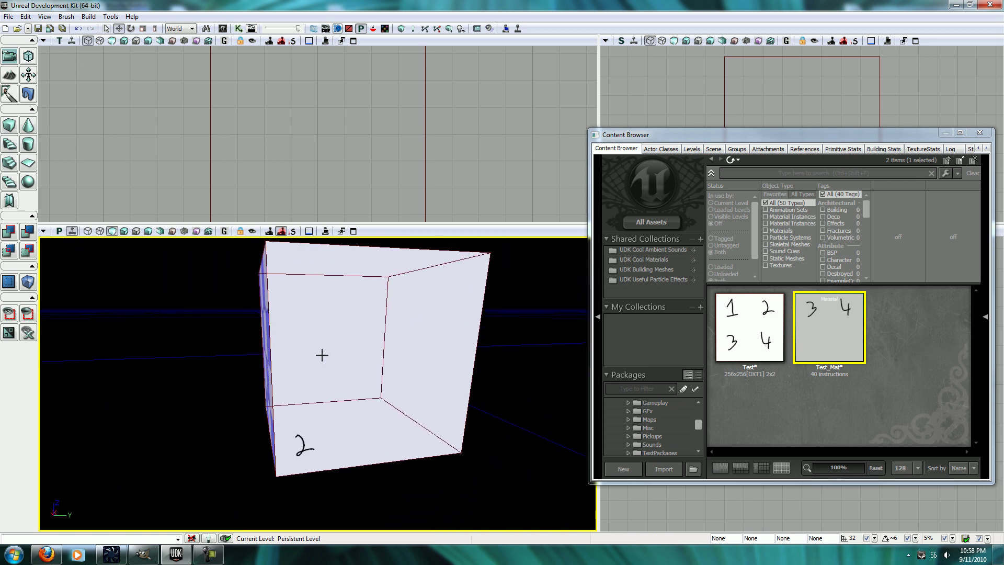
pyautogui.press('F5')
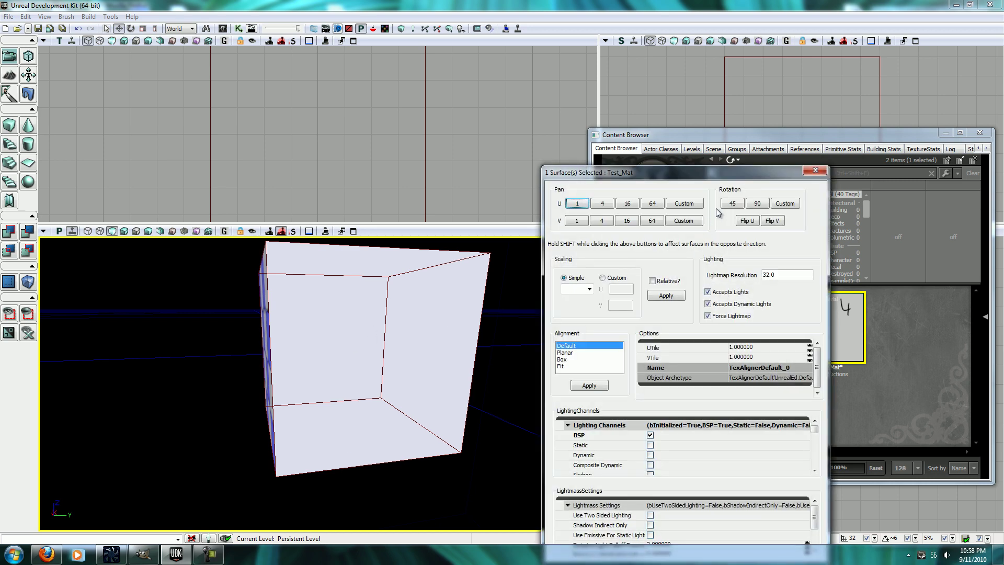
# Apply a Simple Scaling of 4.0 to the box face's material
pyautogui.click(590, 290)
pyautogui.click(567, 339)
pyautogui.click(666, 295)
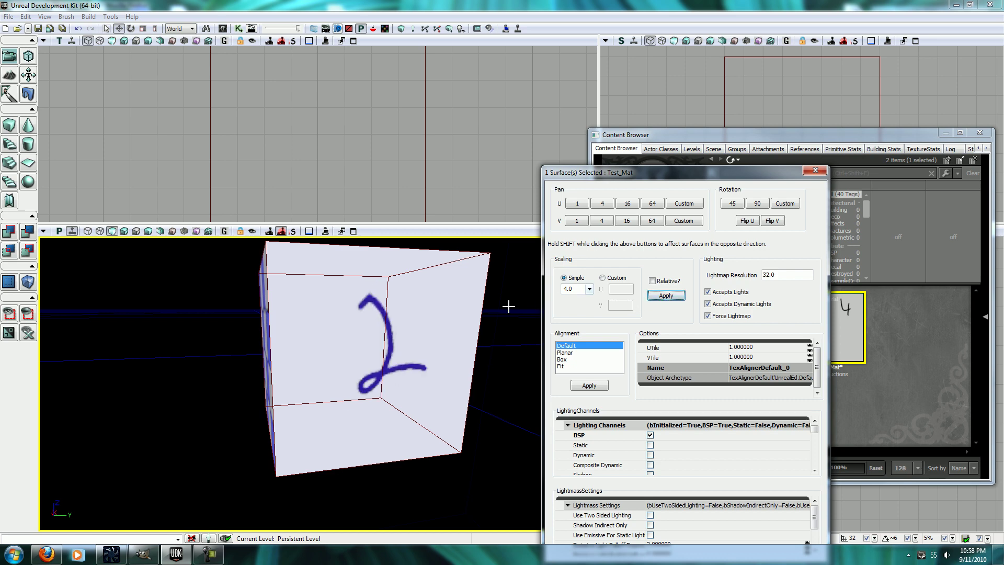
pyautogui.moveTo(511, 303); pyautogui.dragTo(467, 356, button='middle')
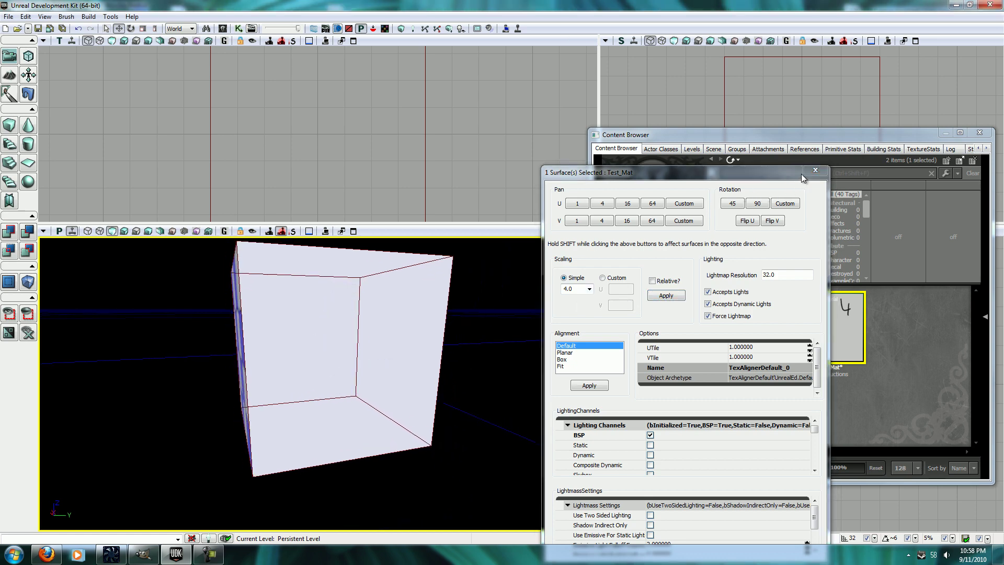
# Close the Surface Properties window and move the view closer to the cube
pyautogui.press('F5')
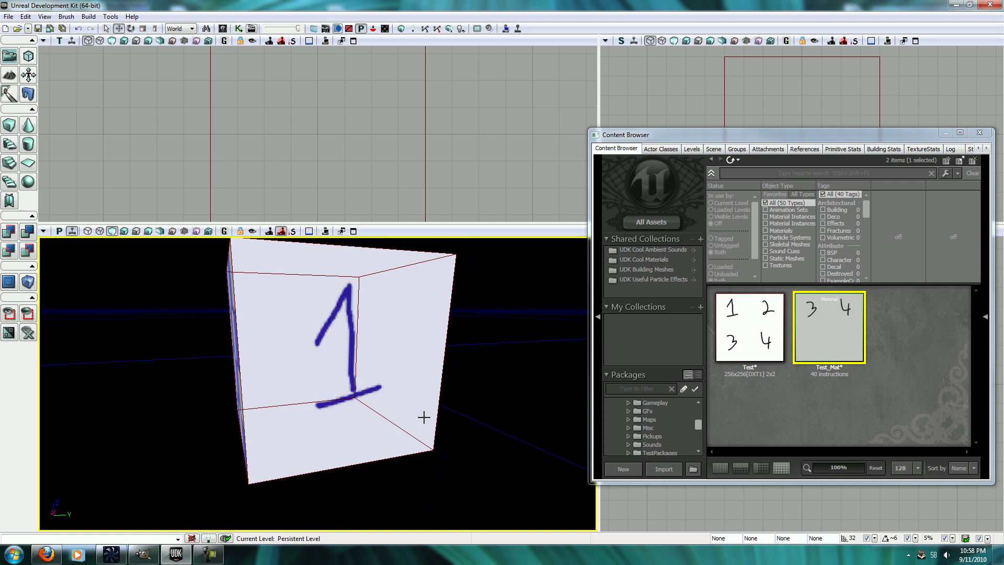
pyautogui.press('F5')
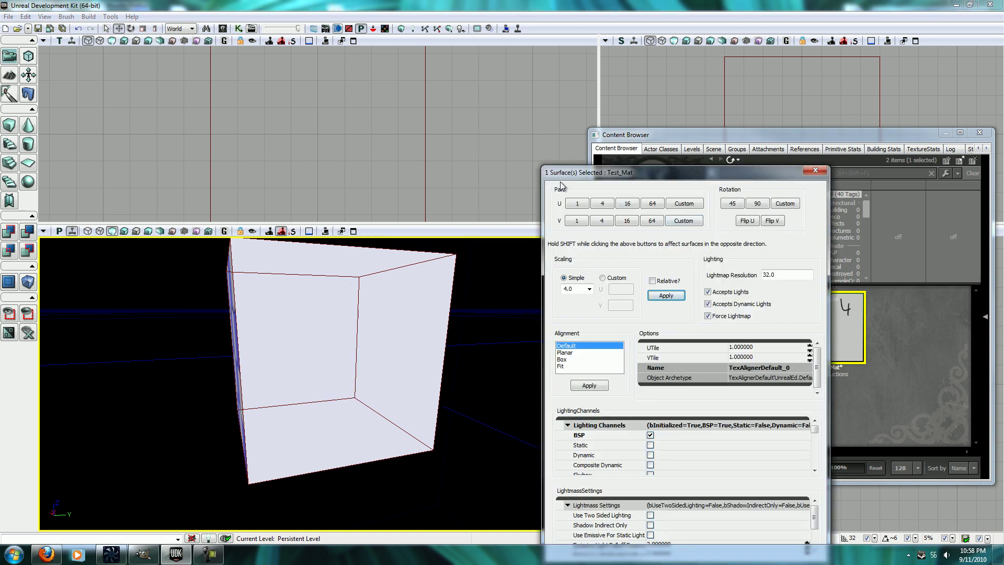
pyautogui.click(808, 173)
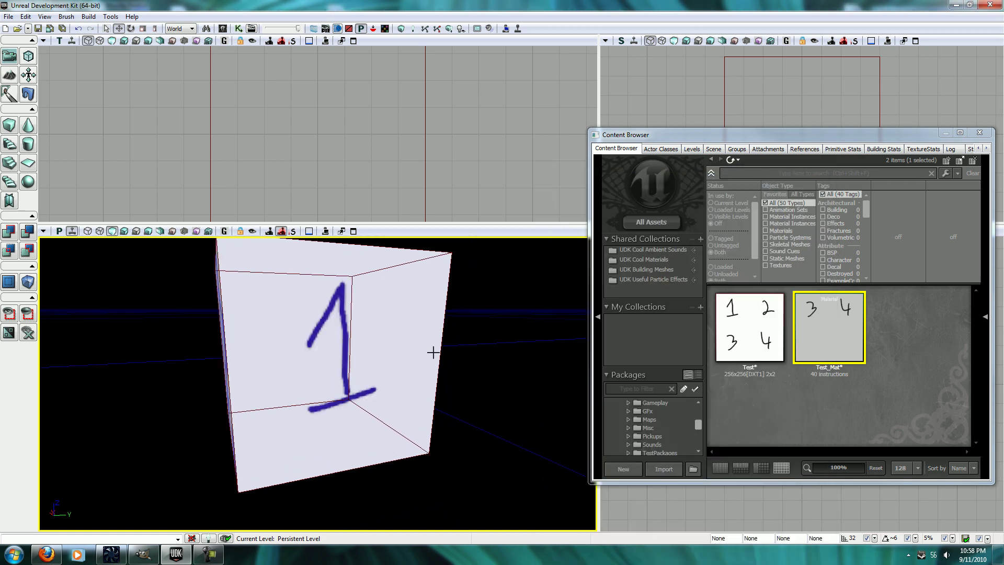
pyautogui.press('F5')
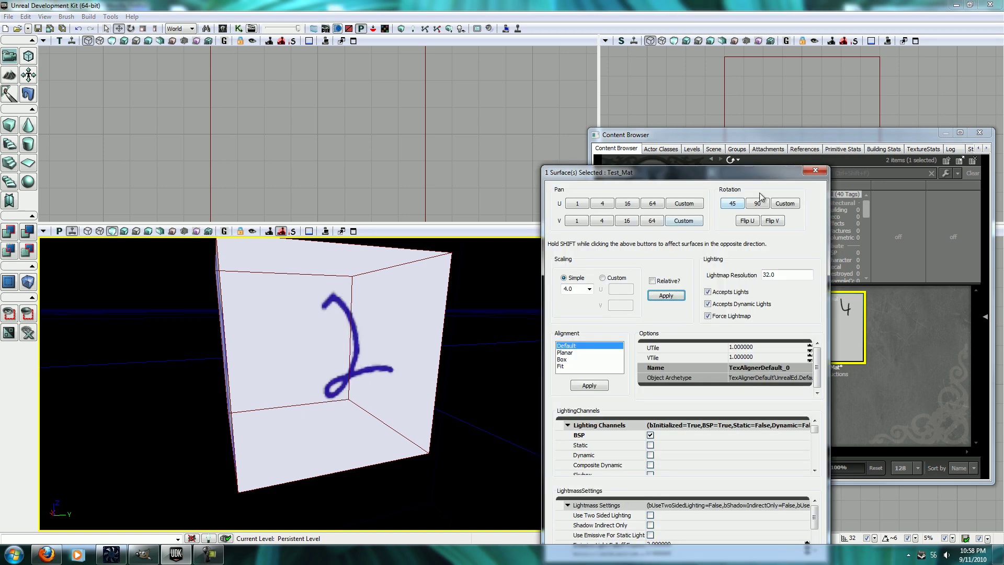
pyautogui.click(815, 170)
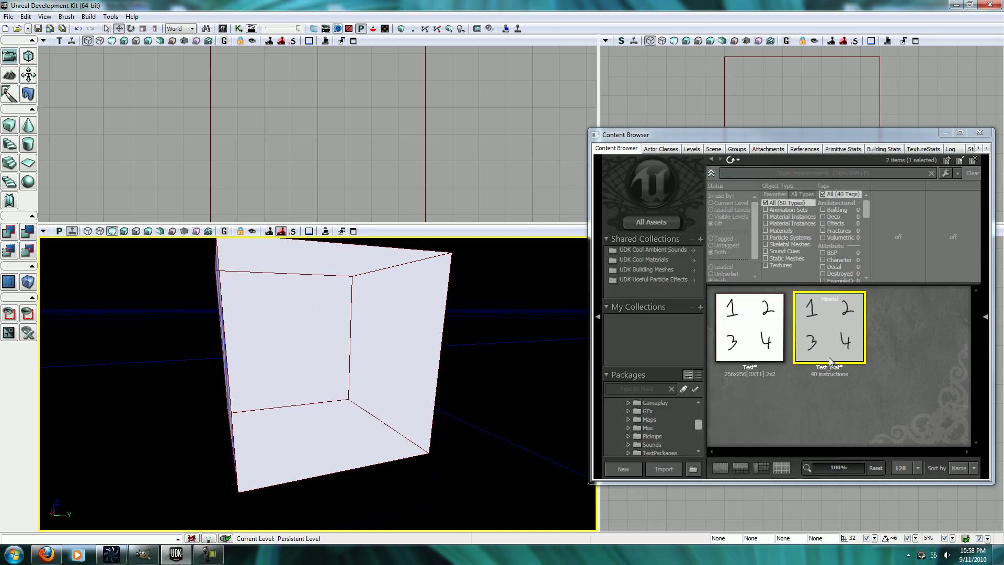
pyautogui.moveTo(366, 387); pyautogui.dragTo(408, 374)
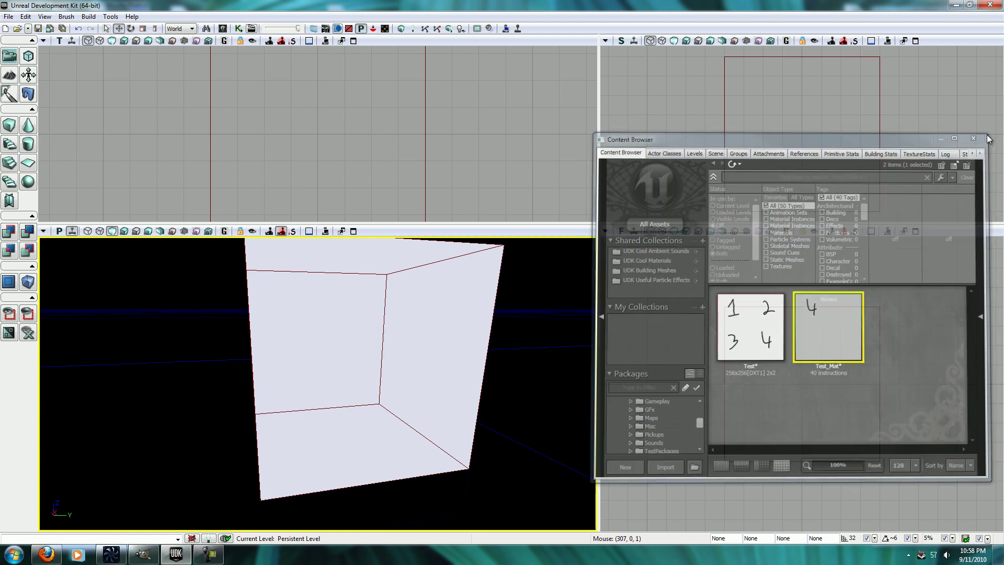
# Close the Content Browser and bring the DM-Concert Play In Editor window to the front
pyautogui.click(980, 133)
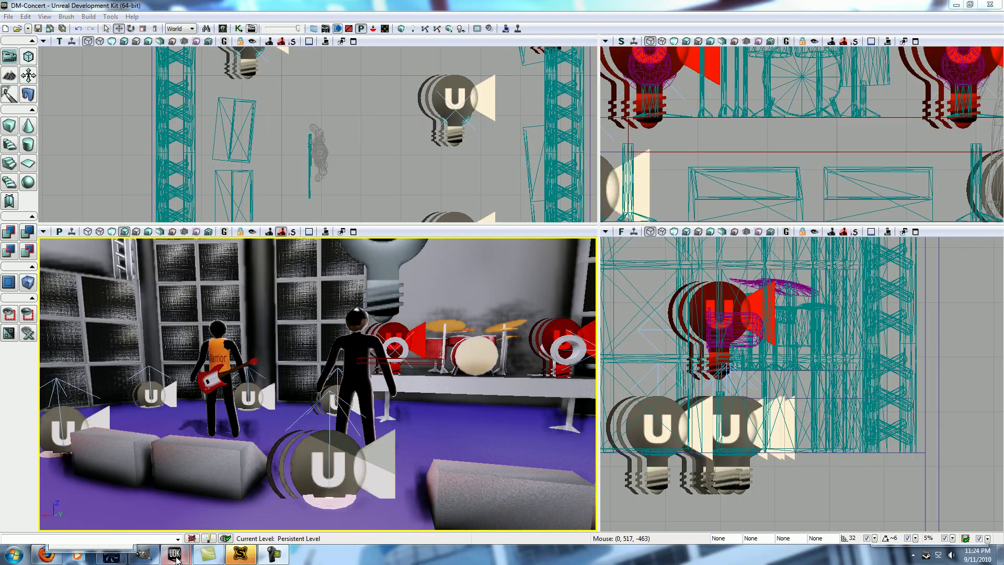
pyautogui.moveTo(175, 558)
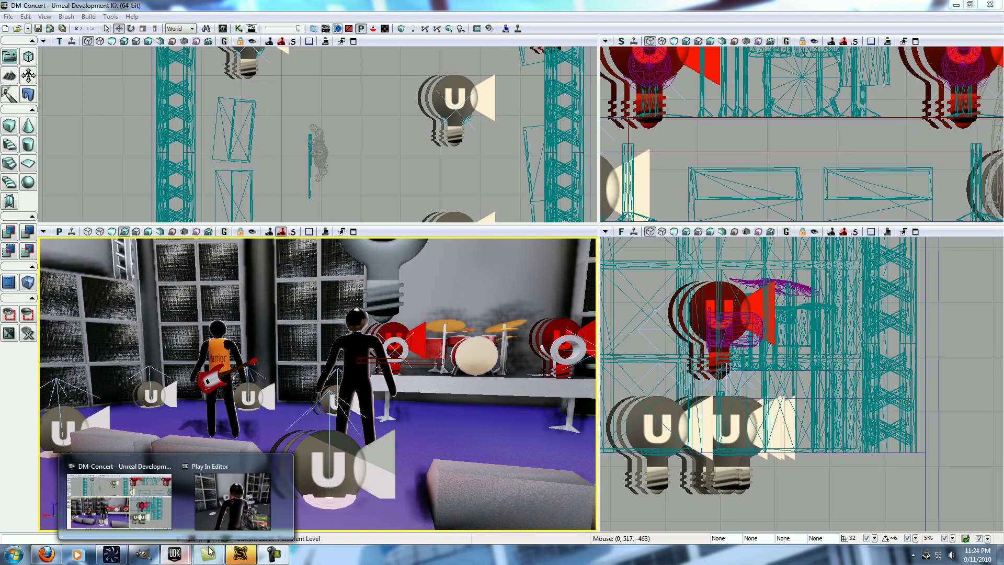
pyautogui.click(244, 516)
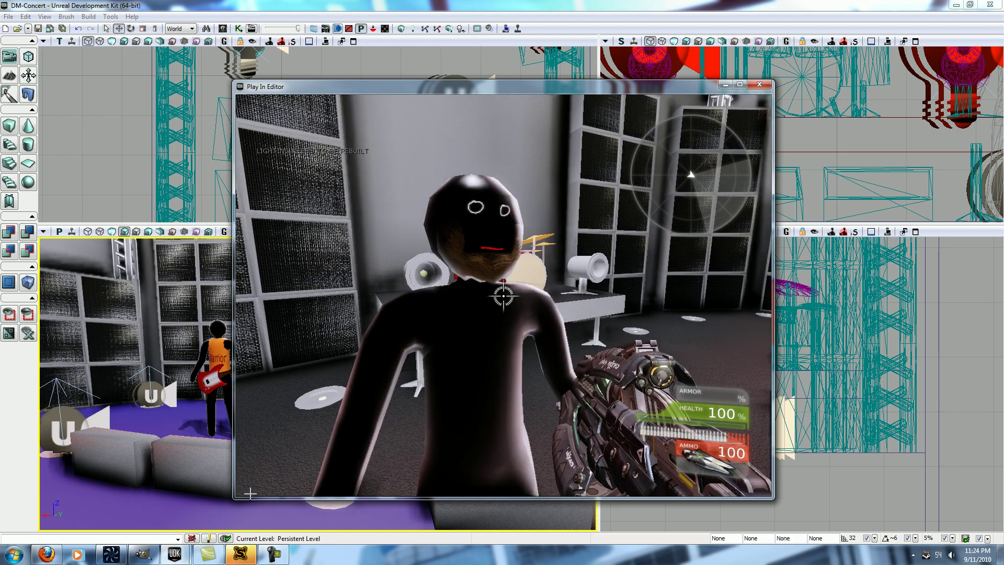